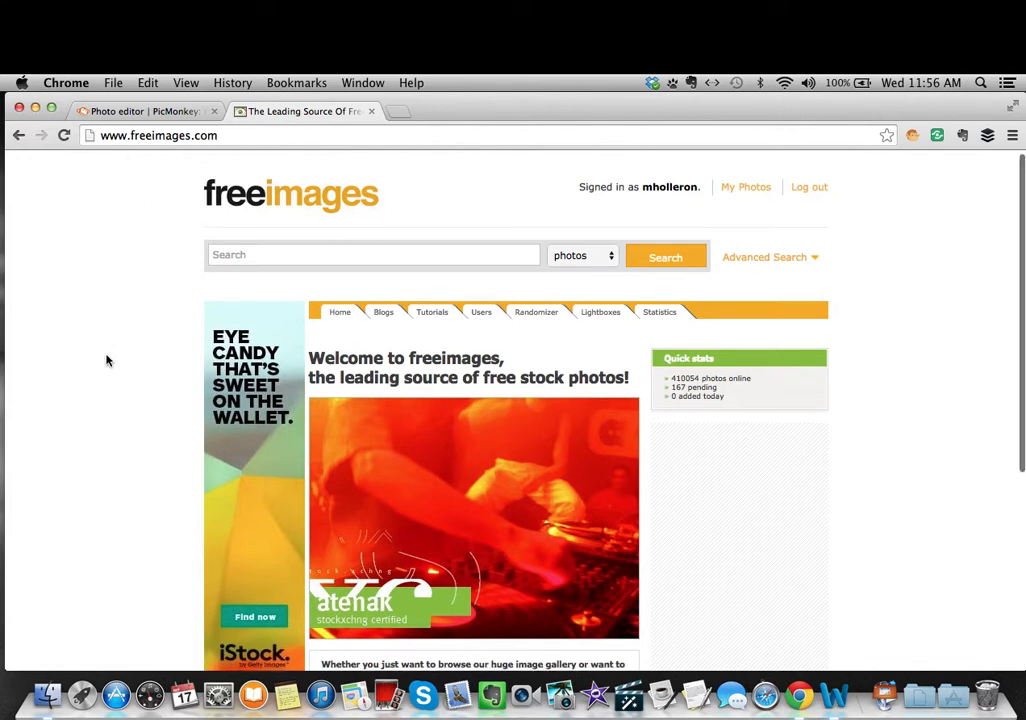
pyautogui.scroll(-6, 107, 361)
pyautogui.scroll(6, 107, 361)
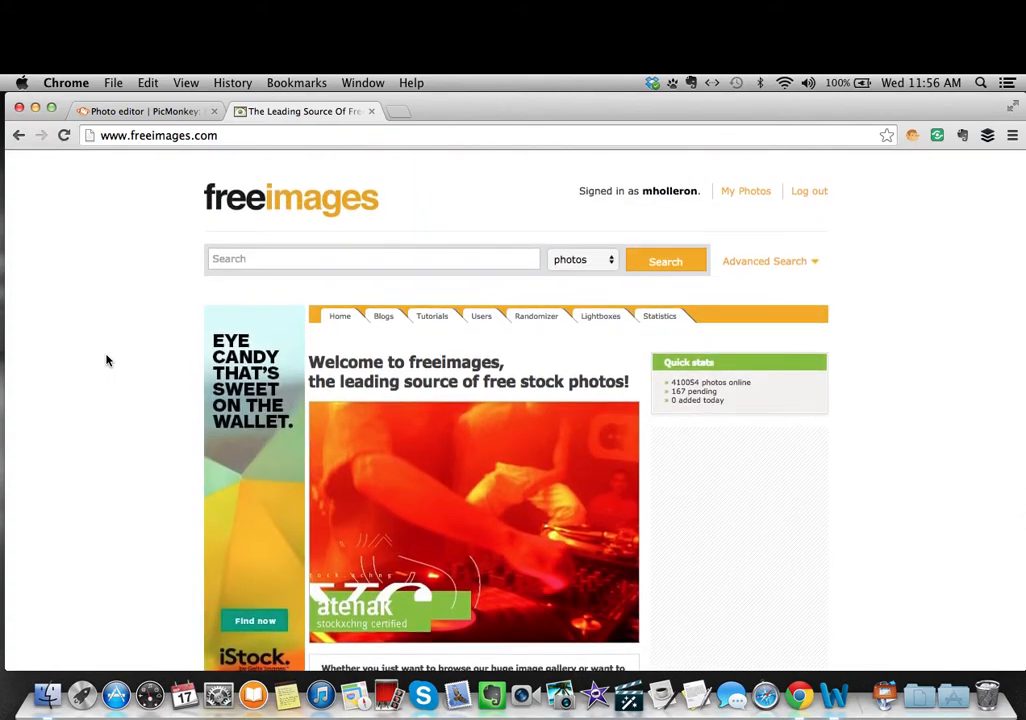
pyautogui.scroll(-1, 107, 361)
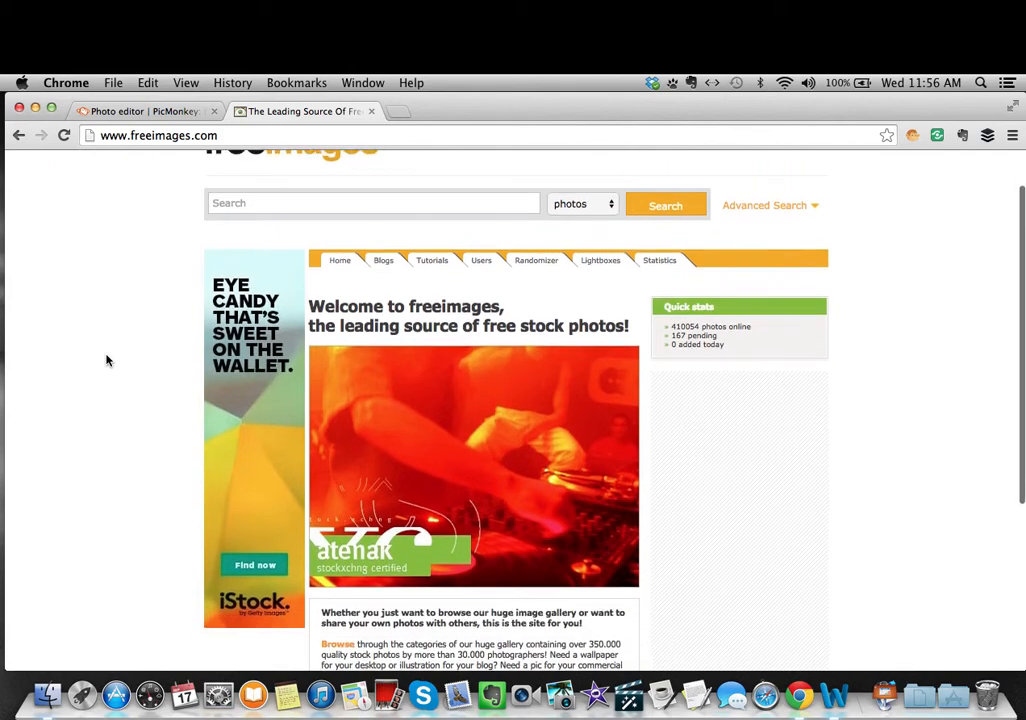
pyautogui.scroll(1, 107, 361)
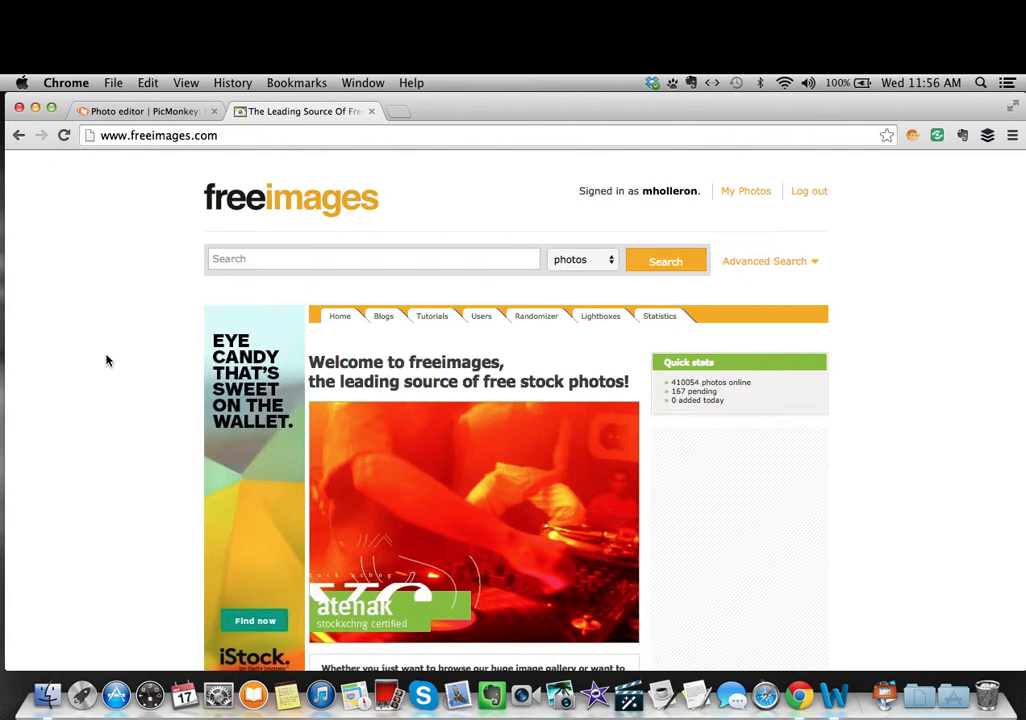
pyautogui.scroll(-3, 107, 361)
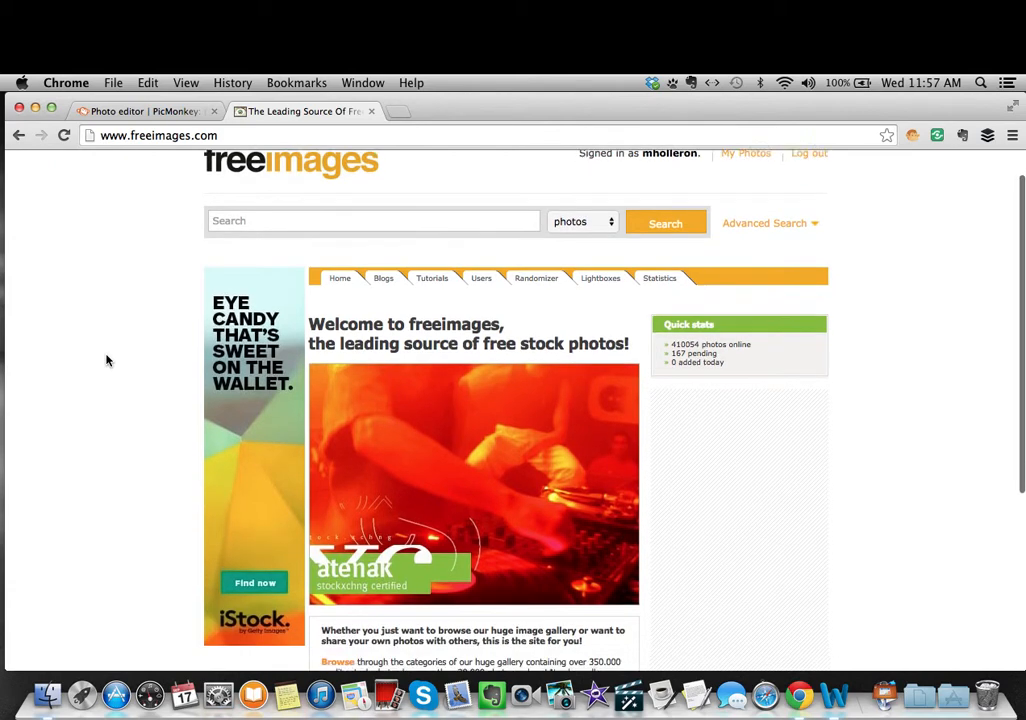
pyautogui.scroll(3, 107, 361)
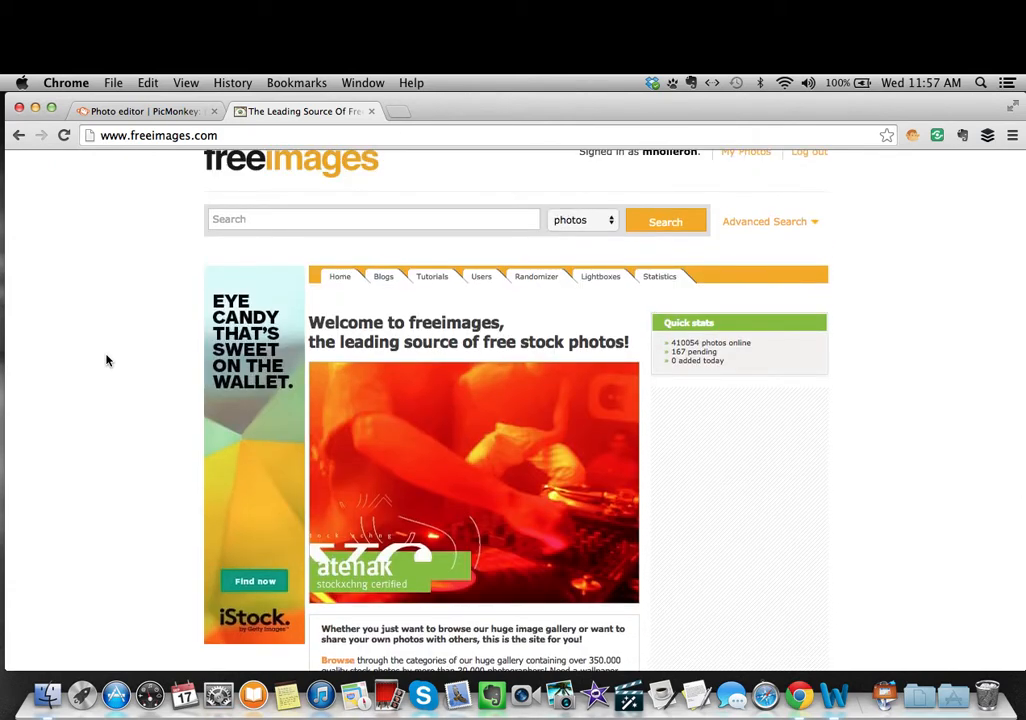
pyautogui.click(397, 112)
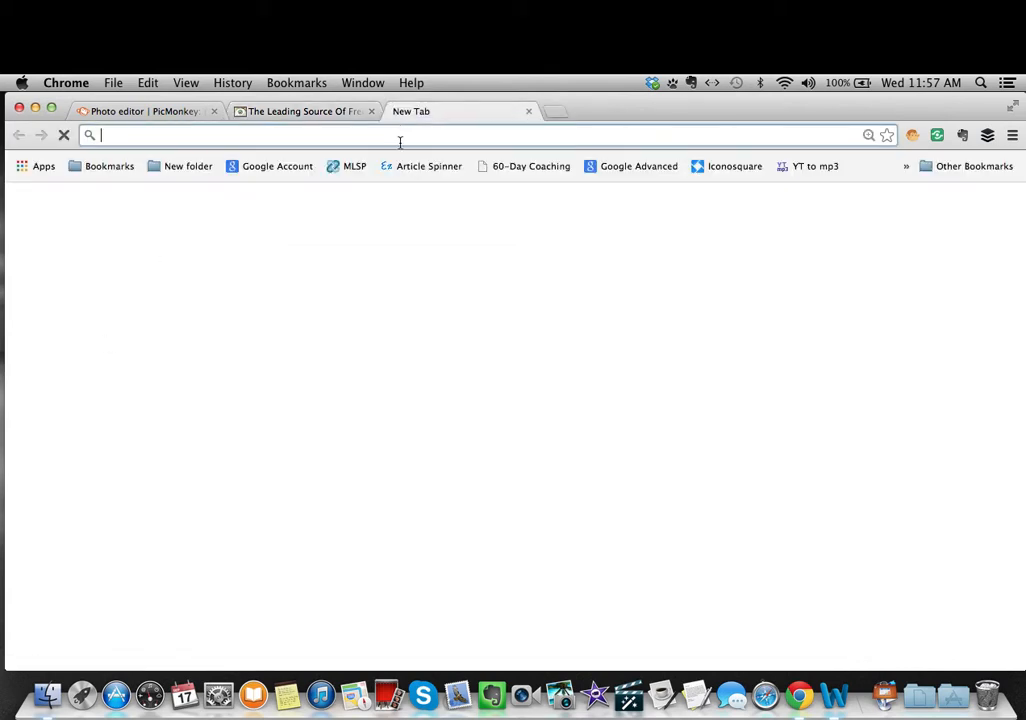
pyautogui.write('www.')
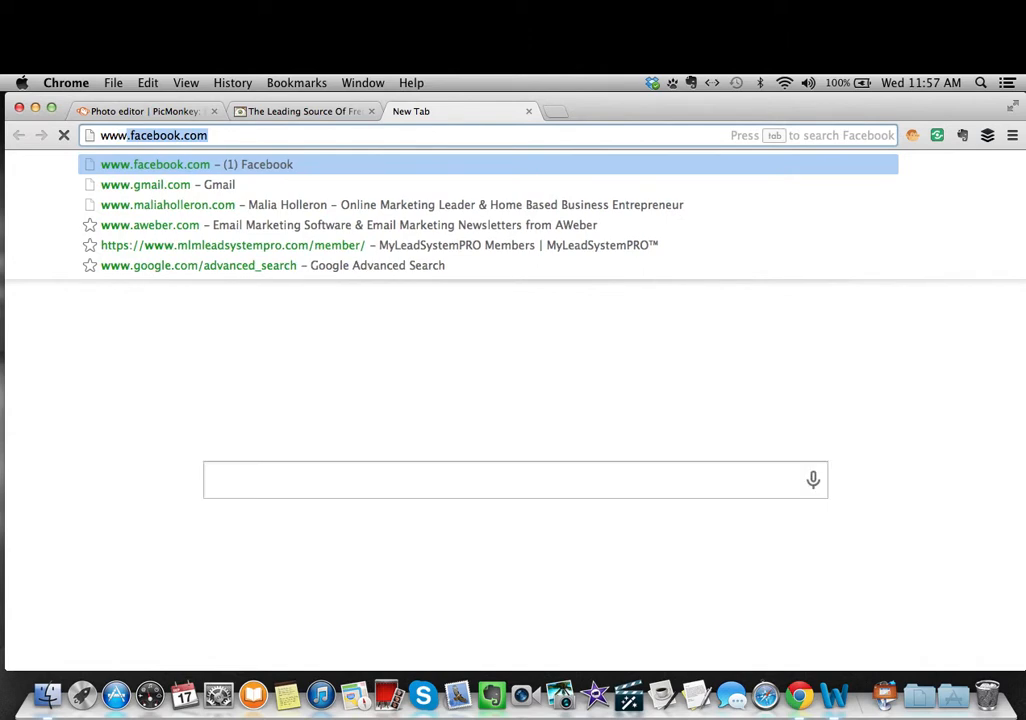
pyautogui.write('google.com')
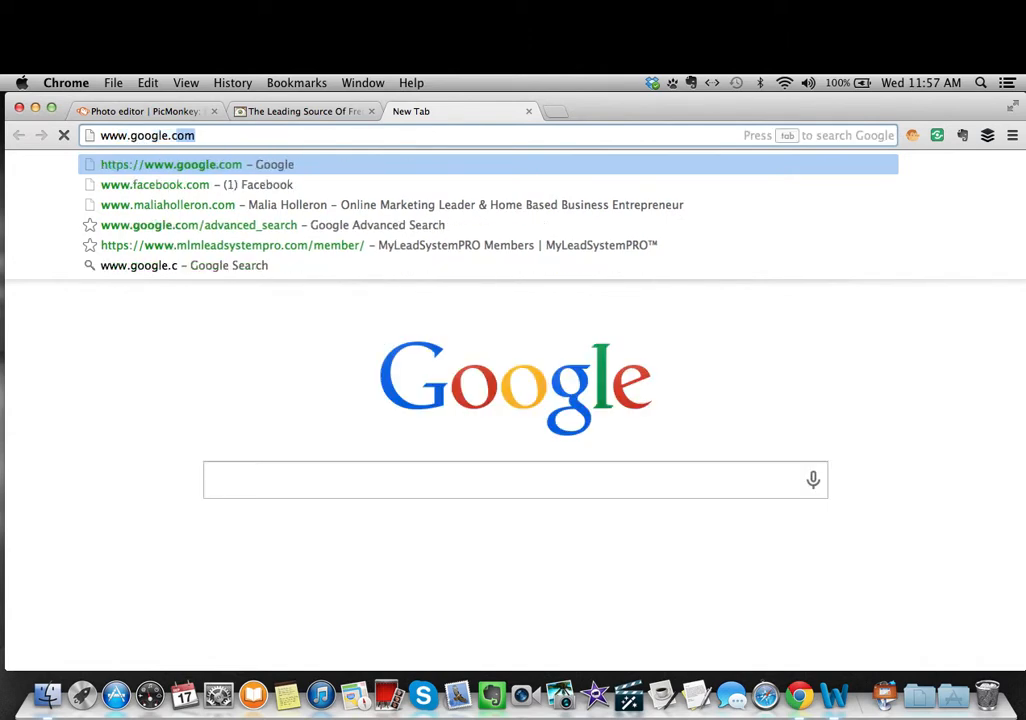
pyautogui.press('Return')
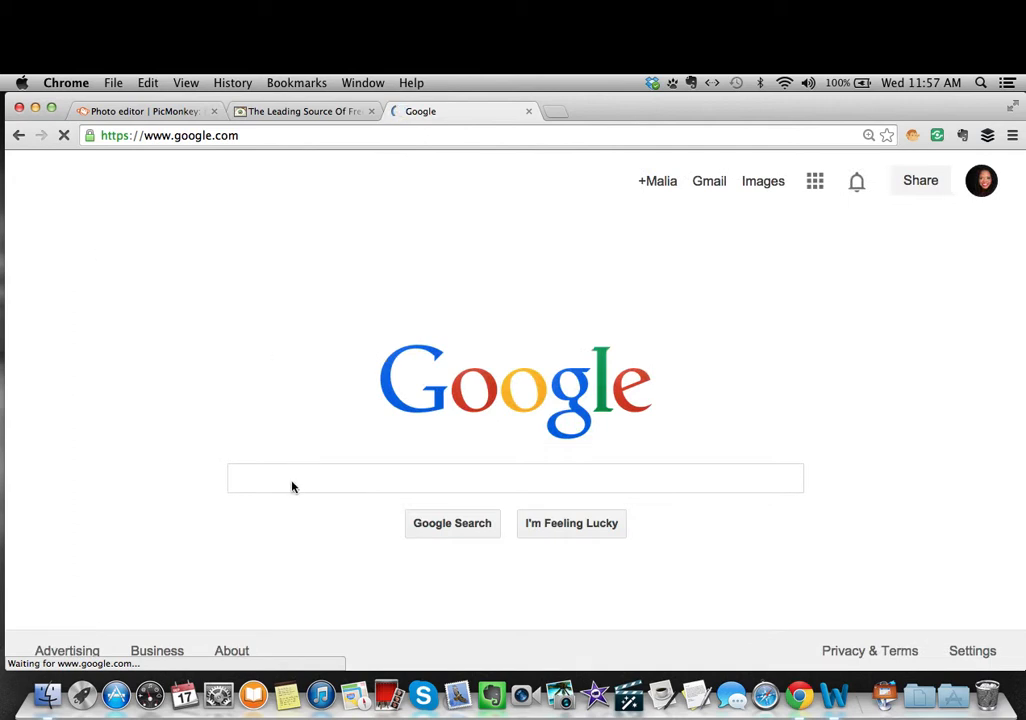
# Step: Search Google for "beach vacation" and show the image results
pyautogui.click(293, 476)
pyautogui.write('be')
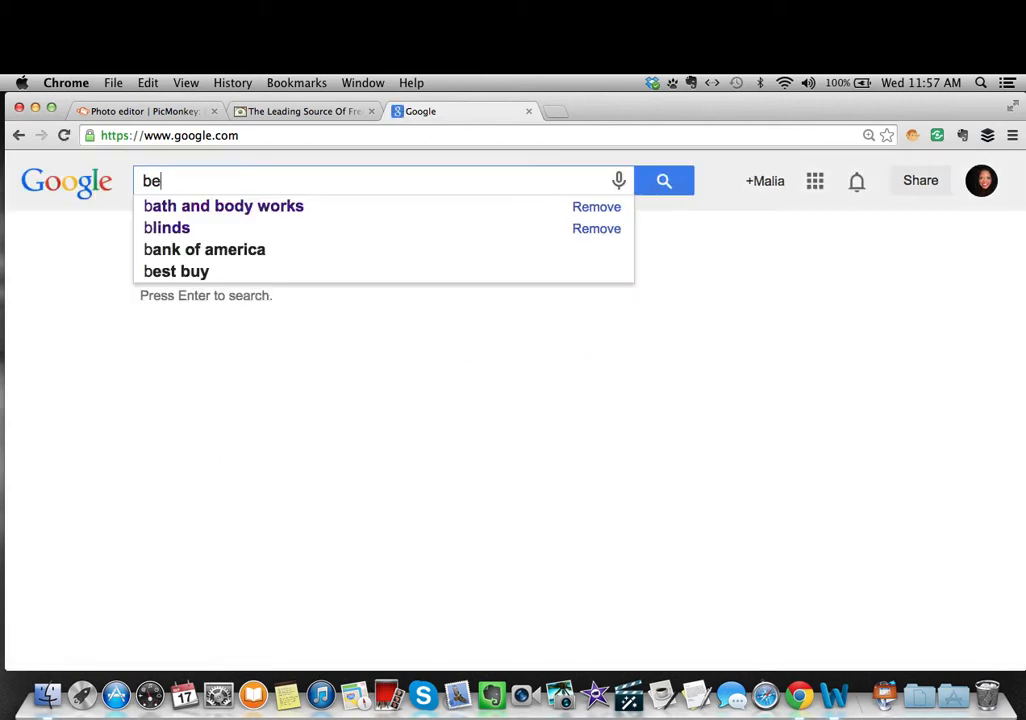
pyautogui.write('ach v')
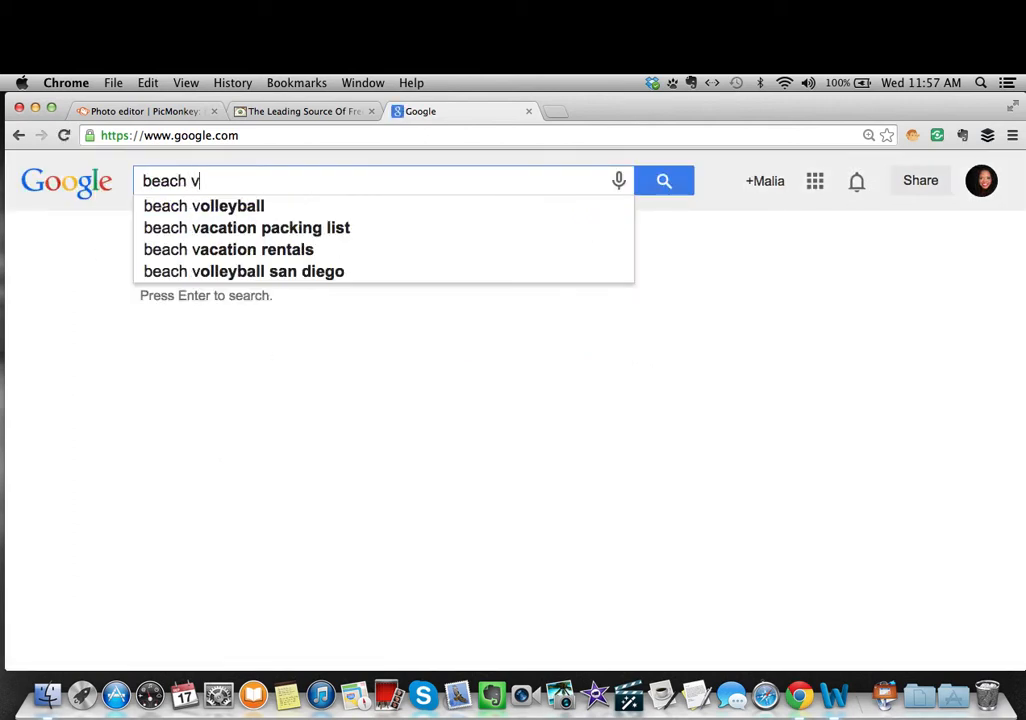
pyautogui.write('acation')
pyautogui.press('Return')
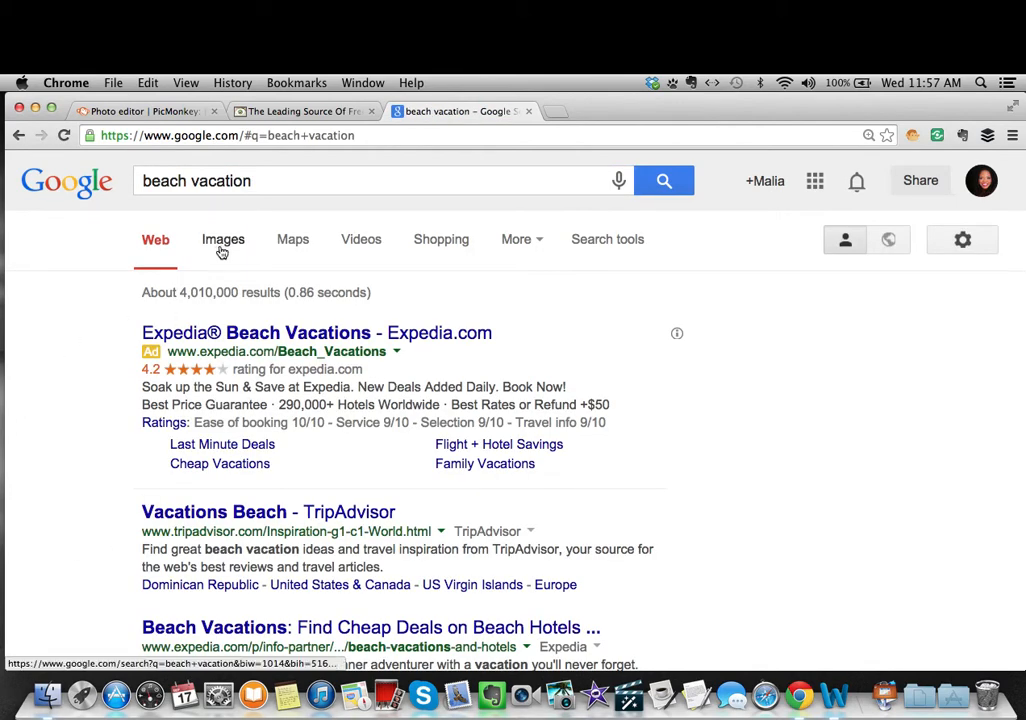
pyautogui.click(222, 250)
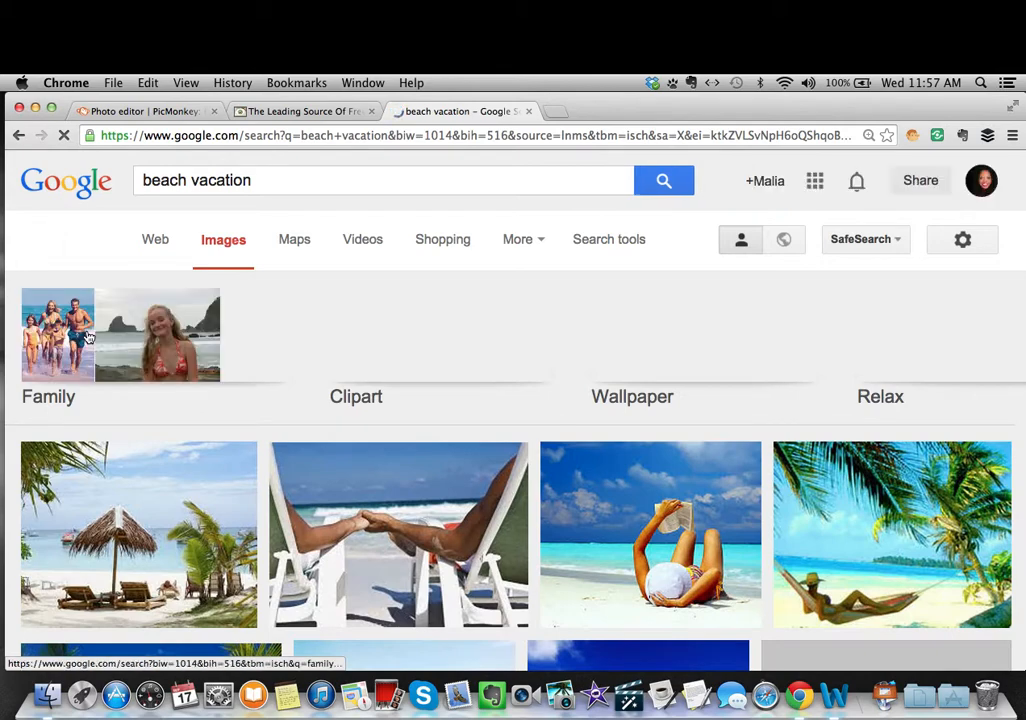
# Step: Examine the beach vacation photos in the image results, and close the search tab when done
pyautogui.scroll(-2, 163, 417)
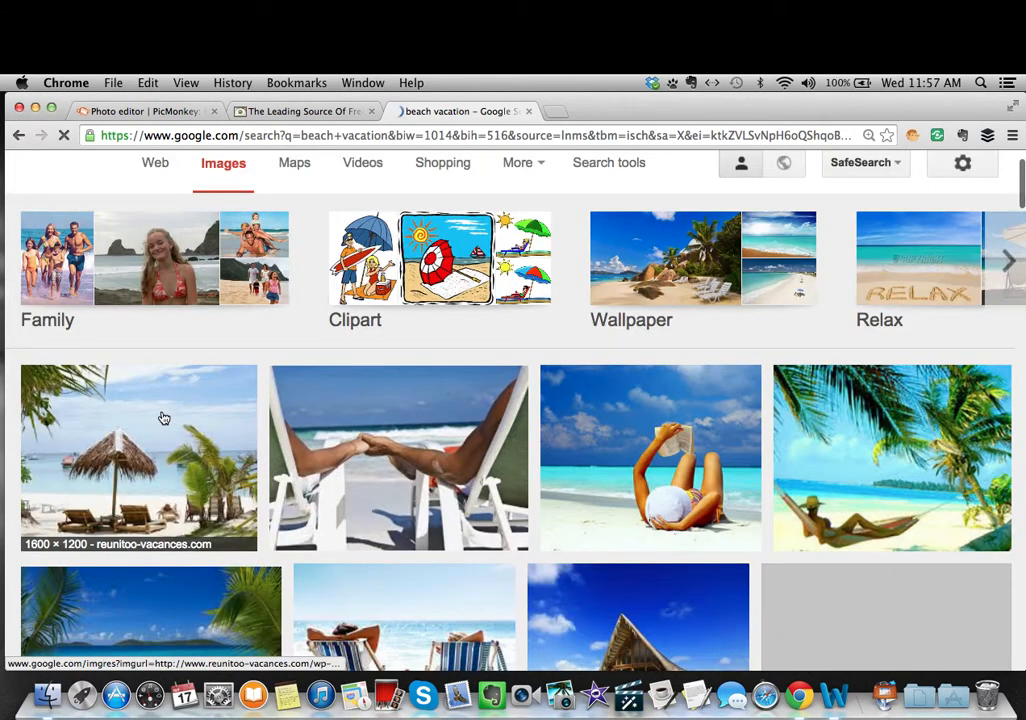
pyautogui.scroll(-10, 163, 417)
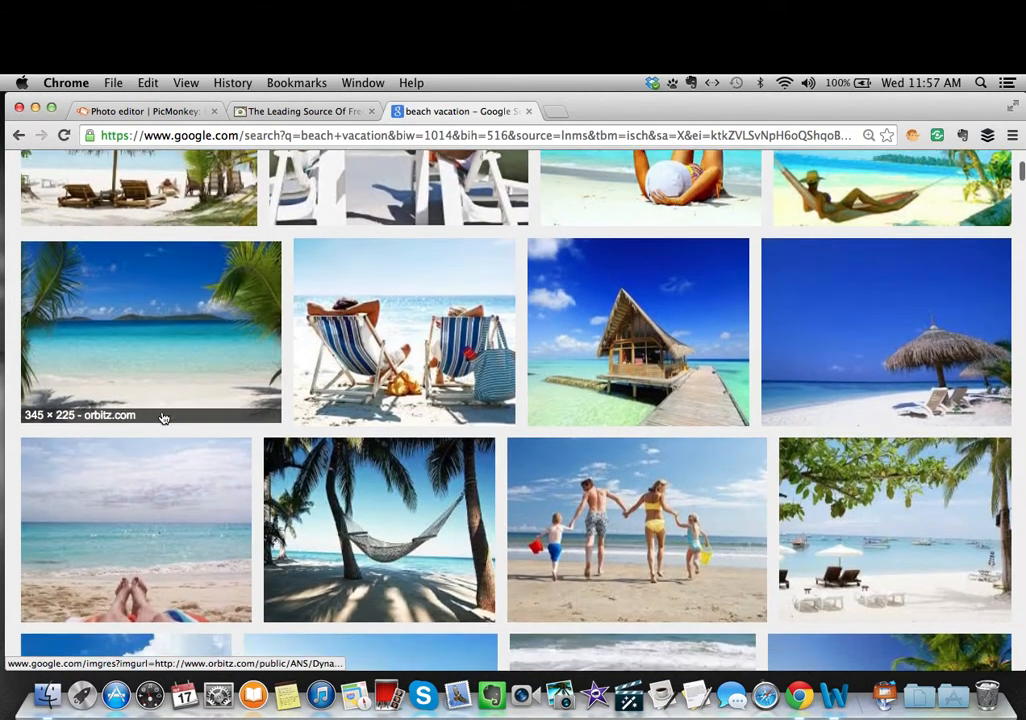
pyautogui.scroll(-5, 163, 417)
pyautogui.scroll(2, 163, 417)
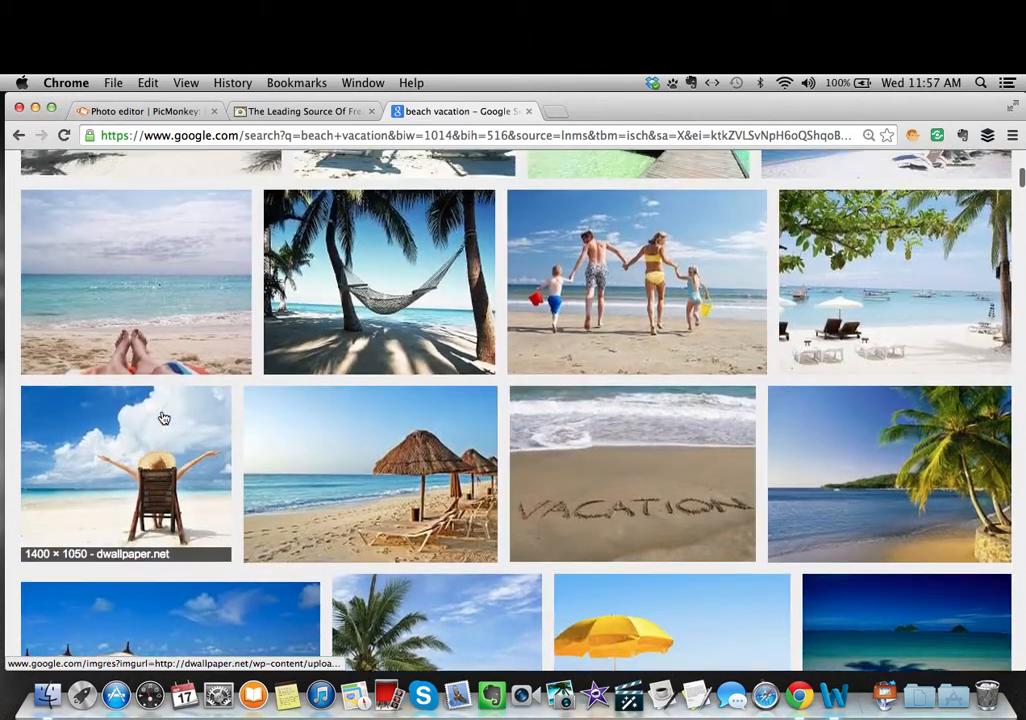
pyautogui.scroll(3, 163, 417)
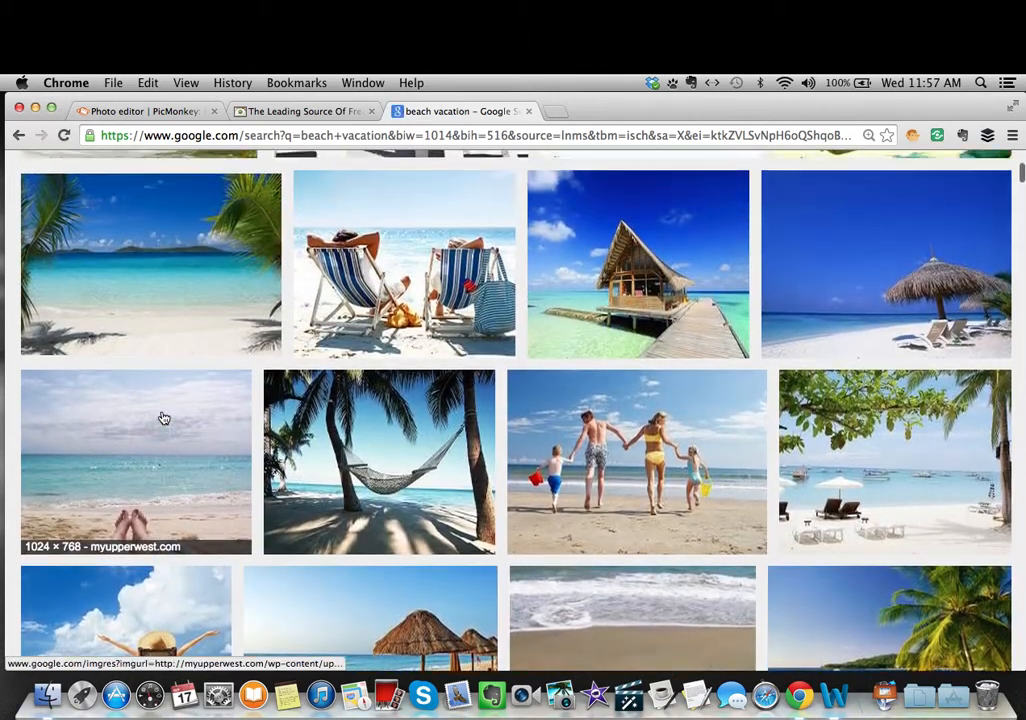
pyautogui.scroll(7, 163, 417)
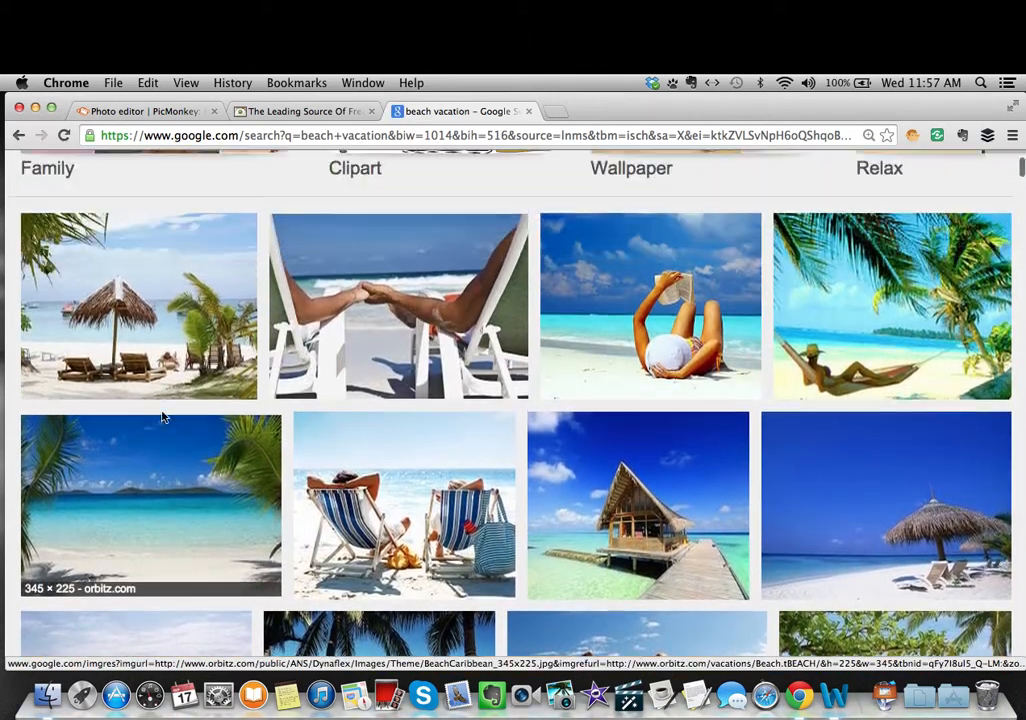
pyautogui.scroll(3, 163, 417)
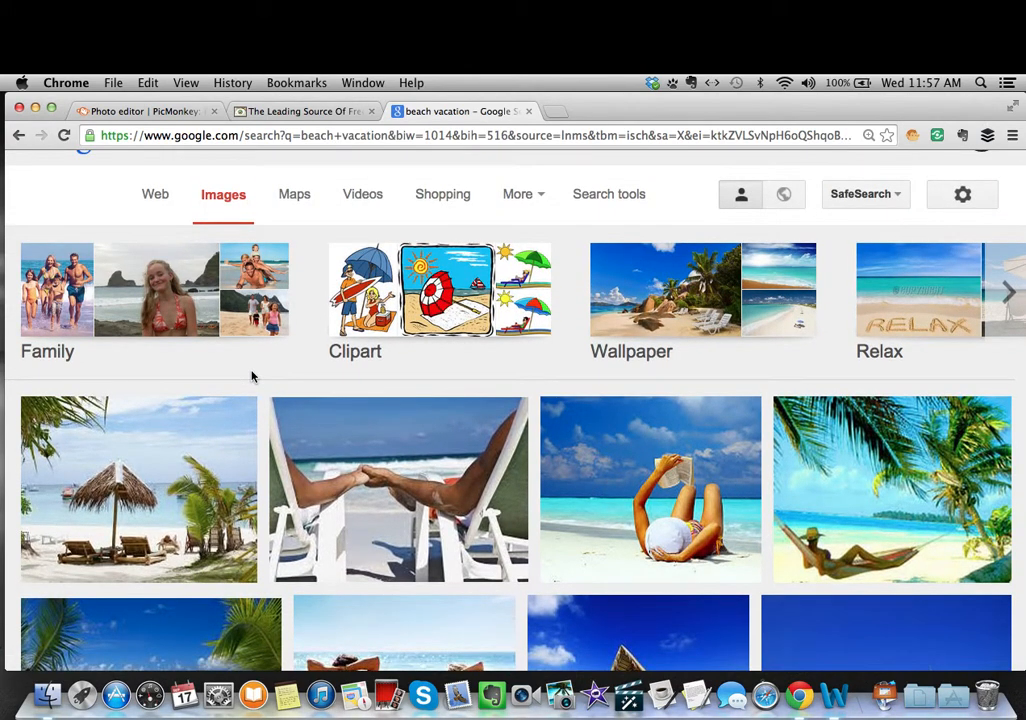
pyautogui.scroll(-5, 251, 376)
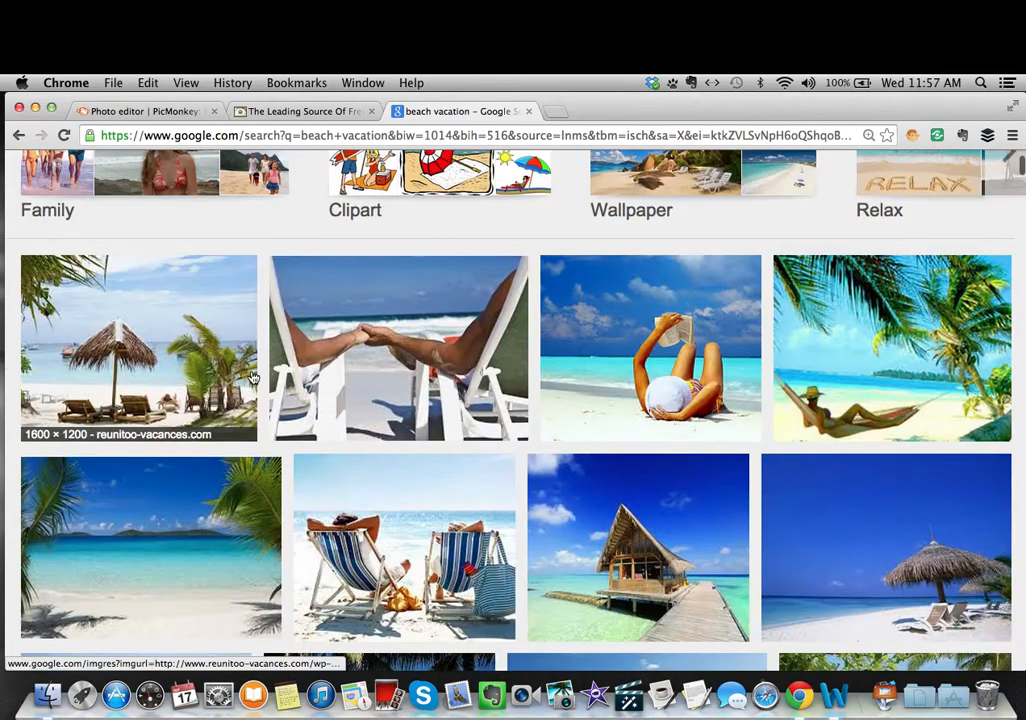
pyautogui.scroll(-5, 252, 376)
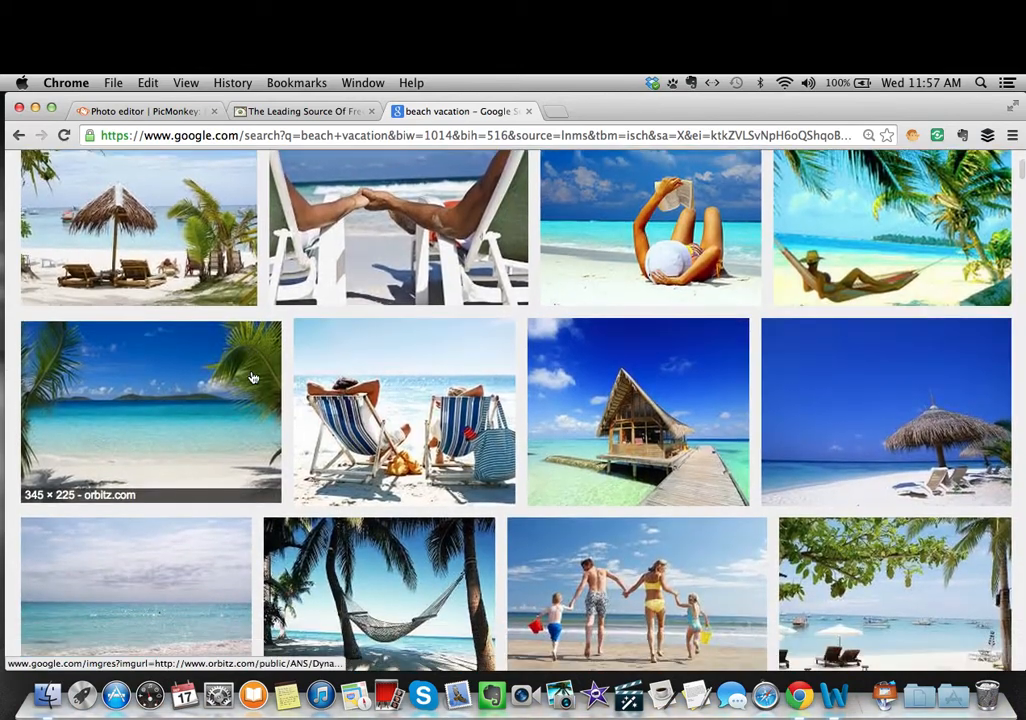
pyautogui.scroll(10, 252, 376)
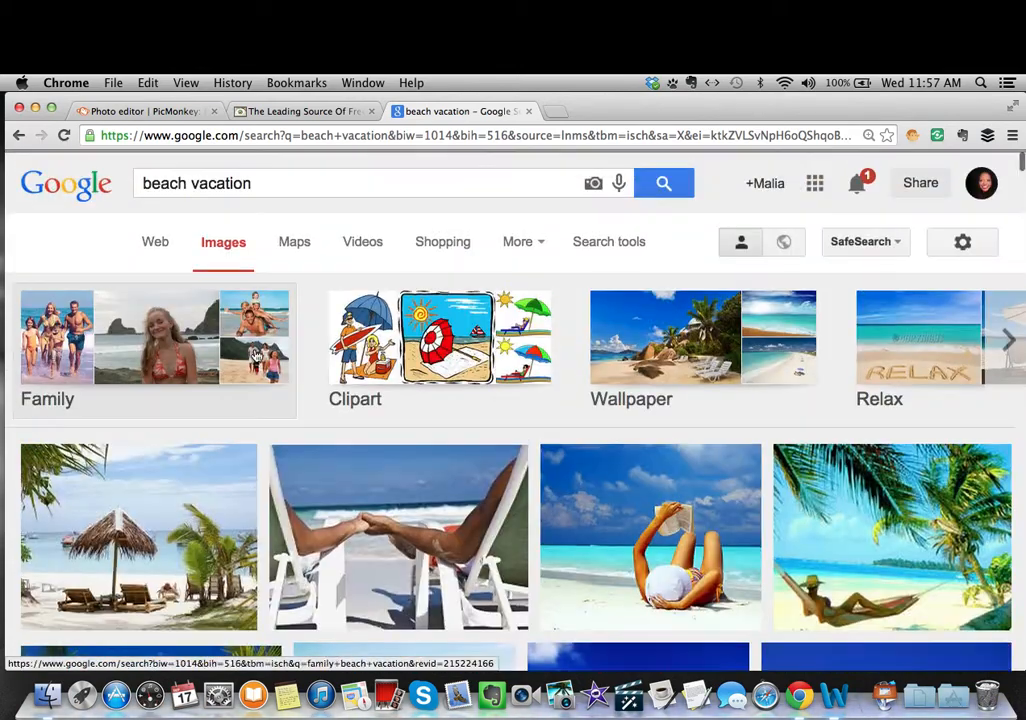
pyautogui.click(529, 111)
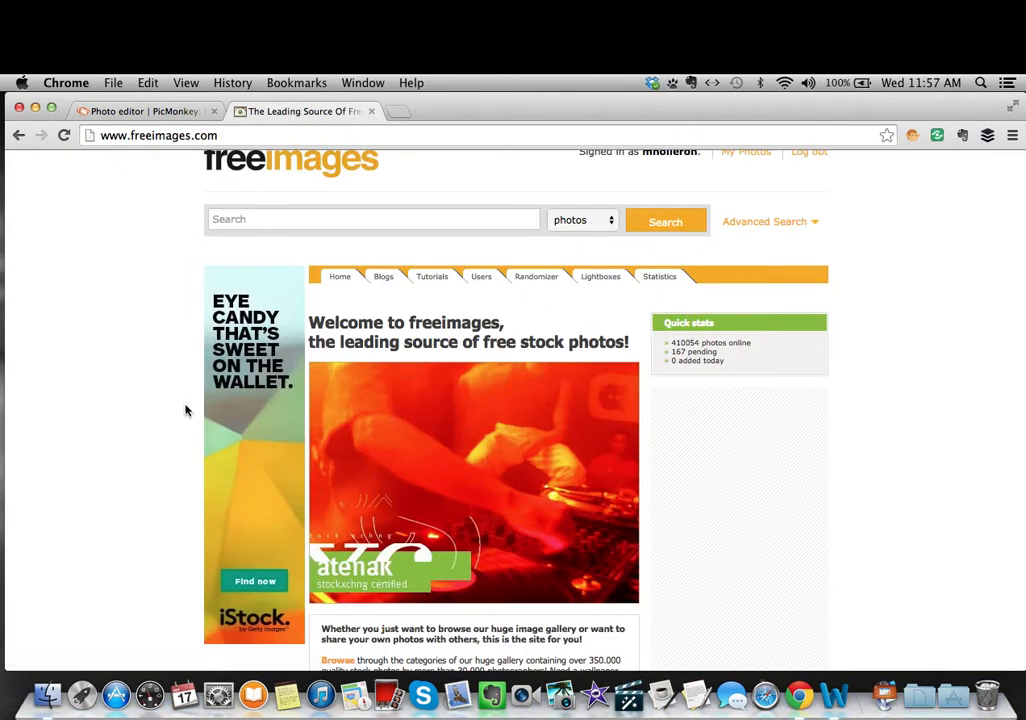
pyautogui.scroll(-2, 185, 410)
pyautogui.scroll(3, 185, 410)
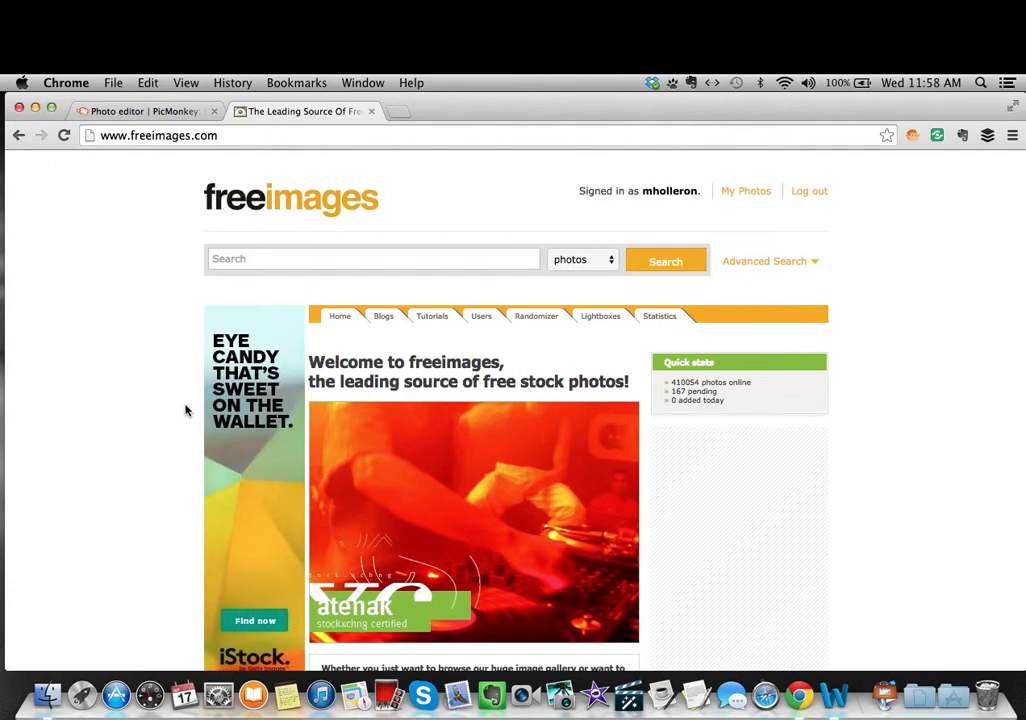
# Step: Switch to PicMonkey and open Beach Photo.jpg from the Desktop folder for editing
pyautogui.click(162, 116)
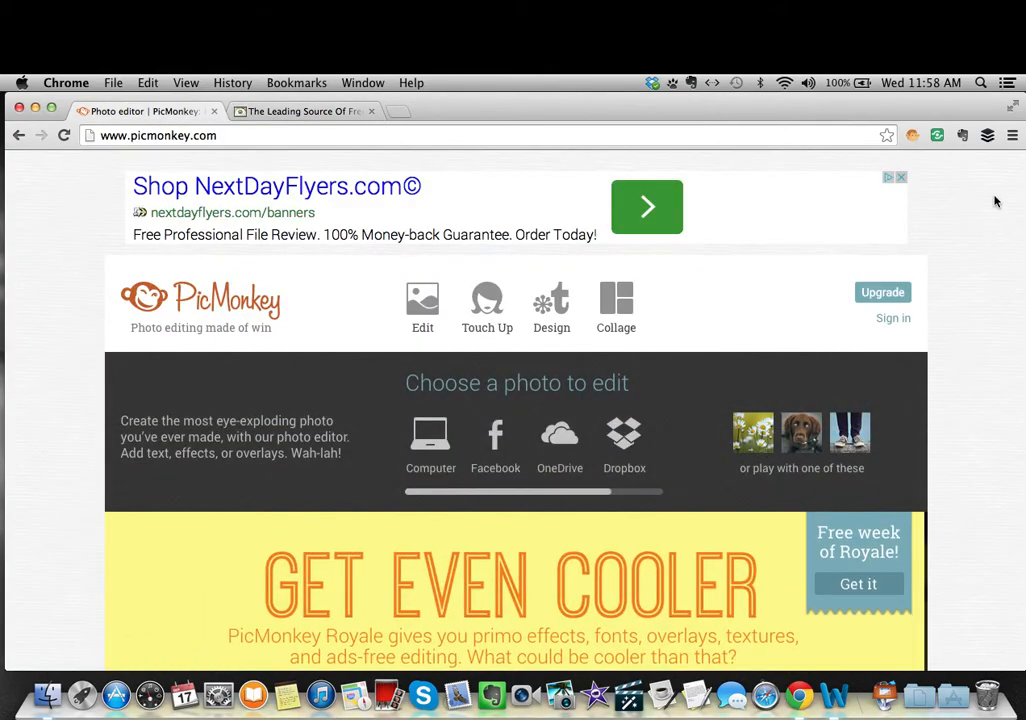
pyautogui.scroll(-3, 995, 202)
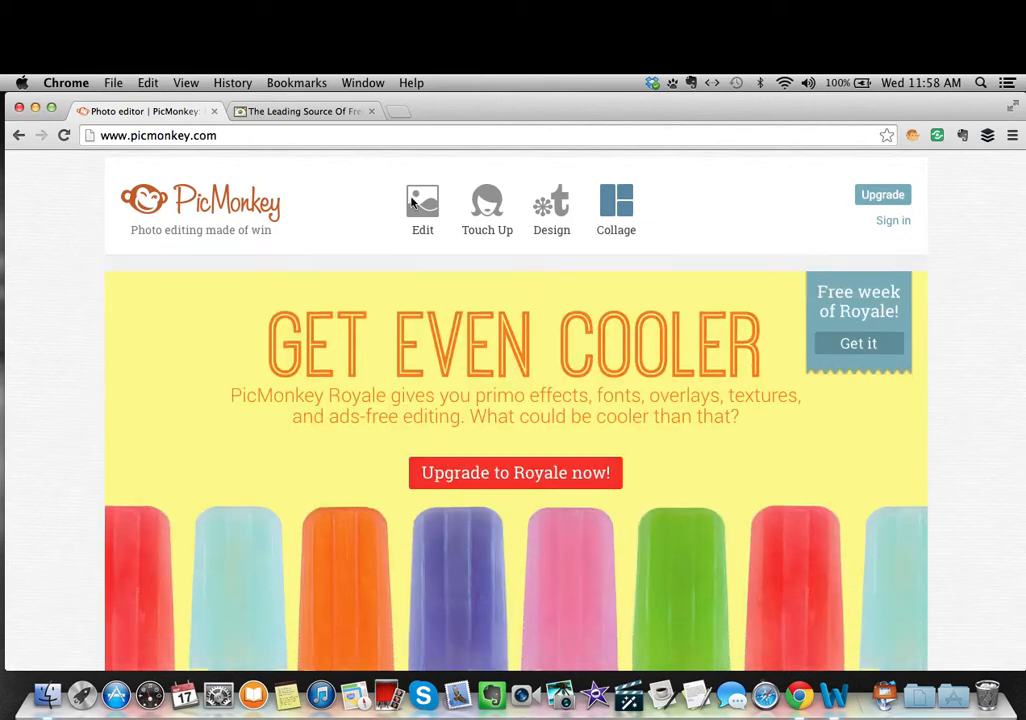
pyautogui.moveTo(416, 206)
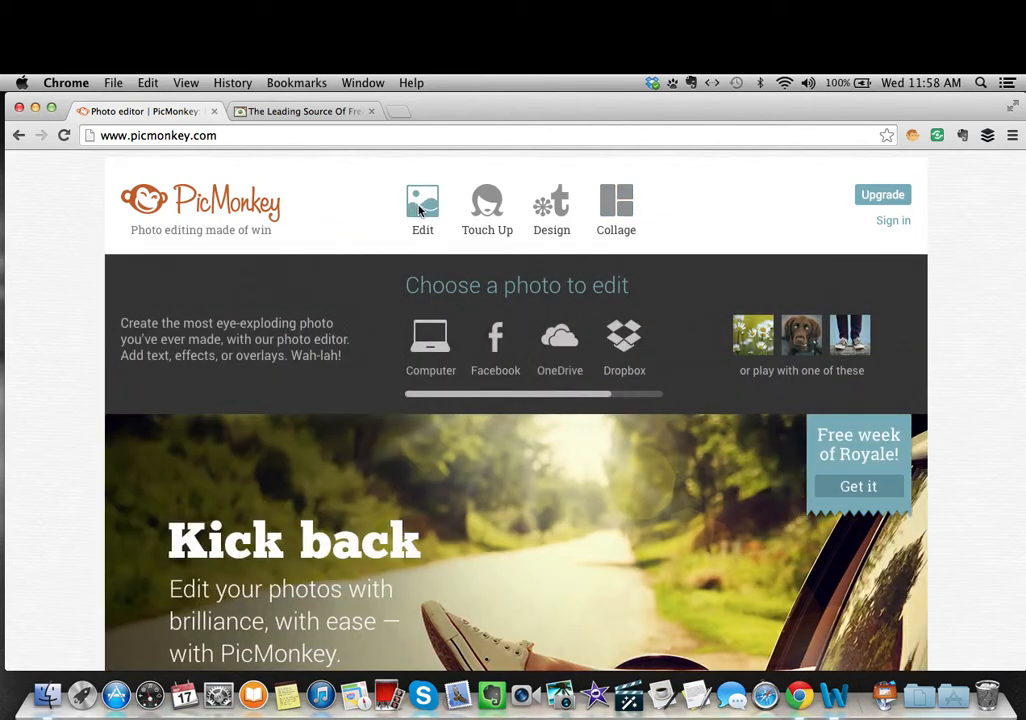
pyautogui.click(418, 208)
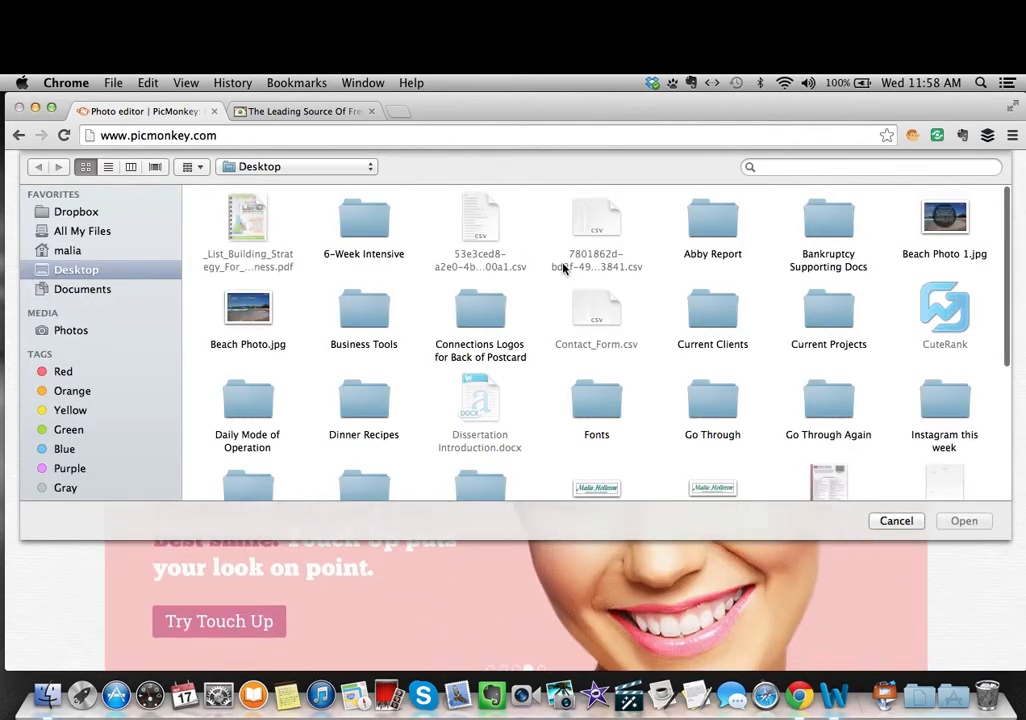
pyautogui.scroll(-1, 563, 268)
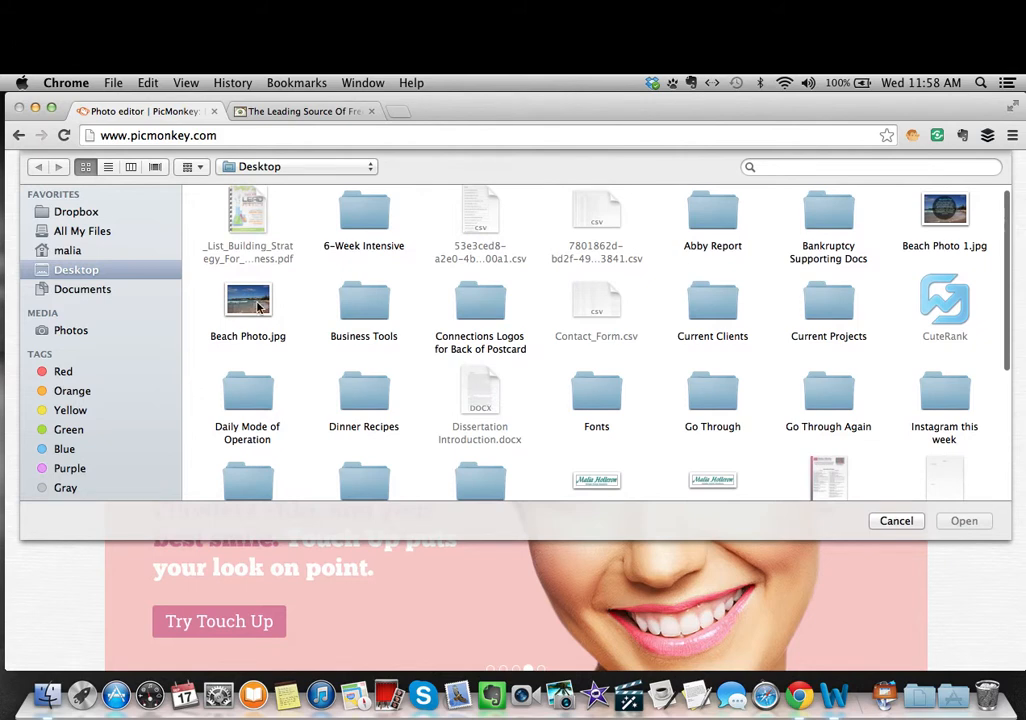
pyautogui.doubleClick(257, 307)
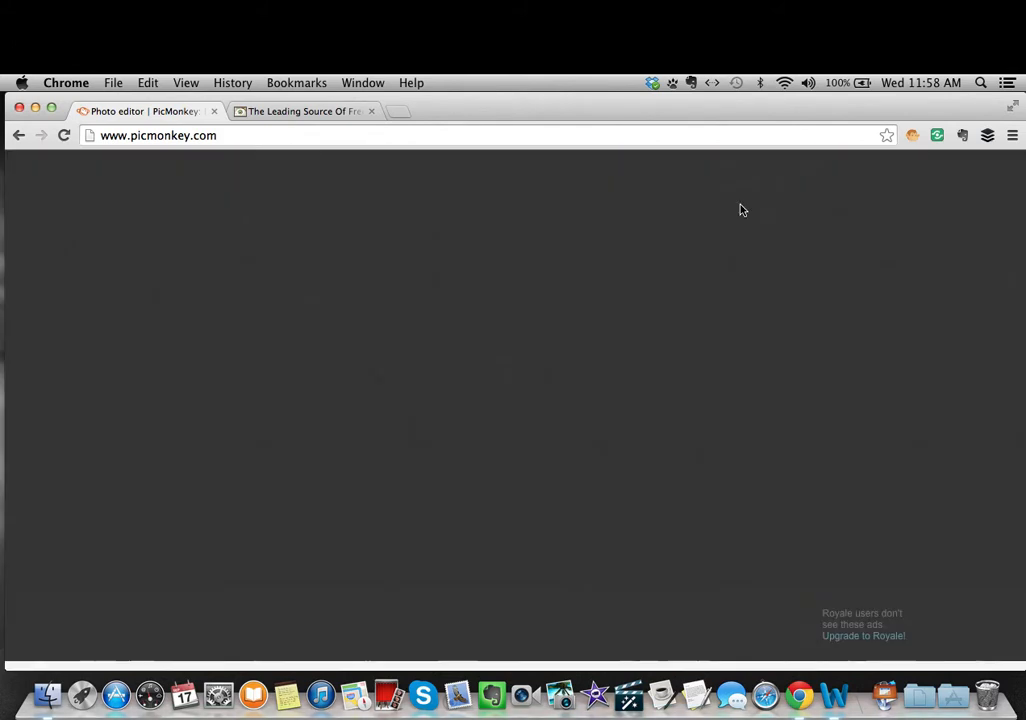
# Step: Minimize the browser, open the example image Beach Photo 1.jpg from the desktop in Preview, and examine its text and circle overlay
pyautogui.click(36, 108)
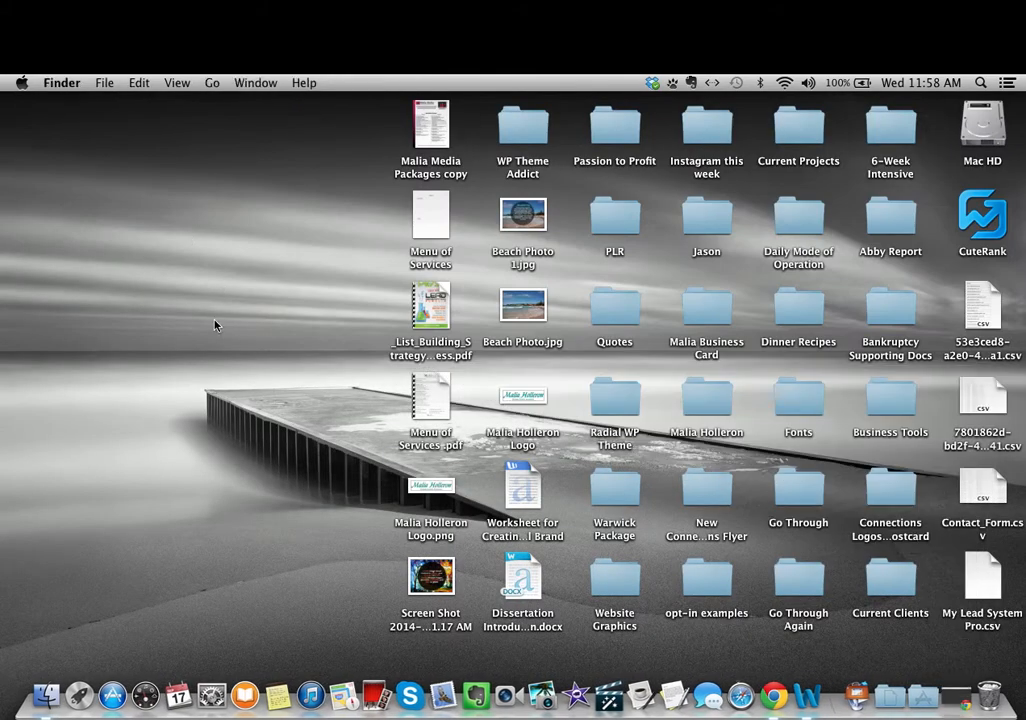
pyautogui.doubleClick(523, 220)
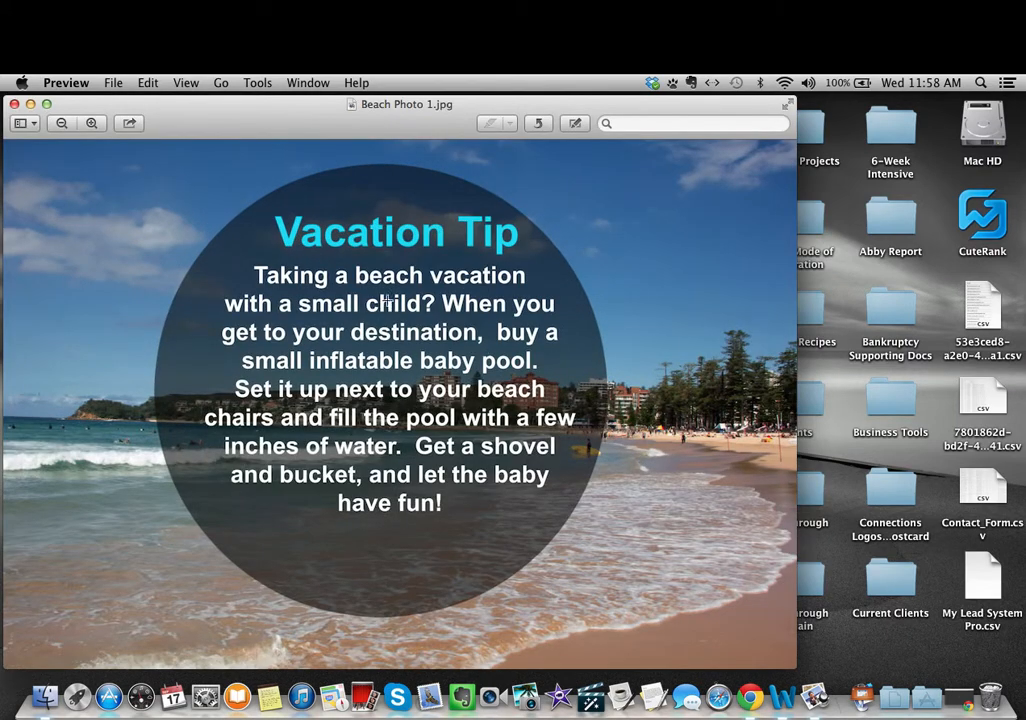
pyautogui.moveTo(431, 128); pyautogui.dragTo(657, 129)
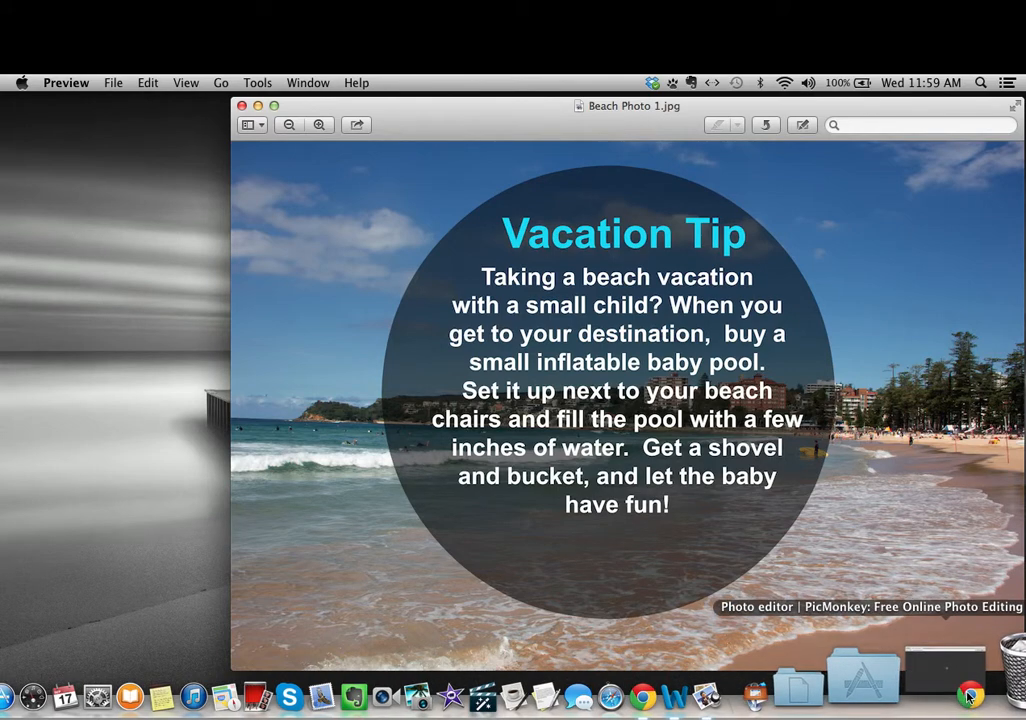
# Step: Return to the PicMonkey editor and look through the Basic Edits tools
pyautogui.click(948, 668)
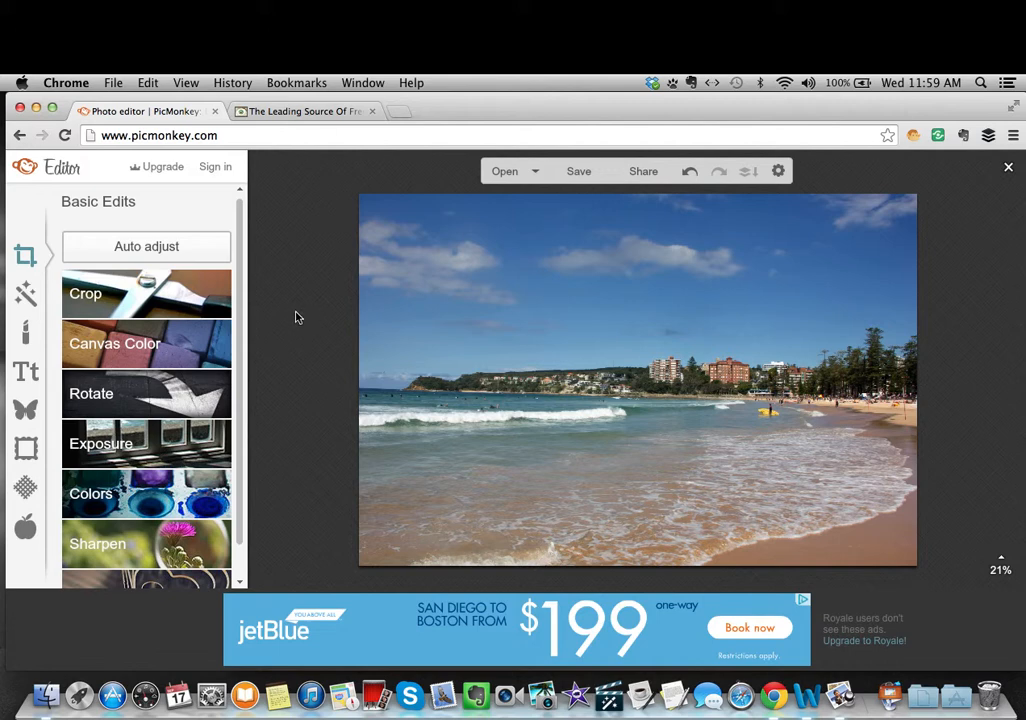
pyautogui.moveTo(240, 295); pyautogui.dragTo(240, 314)
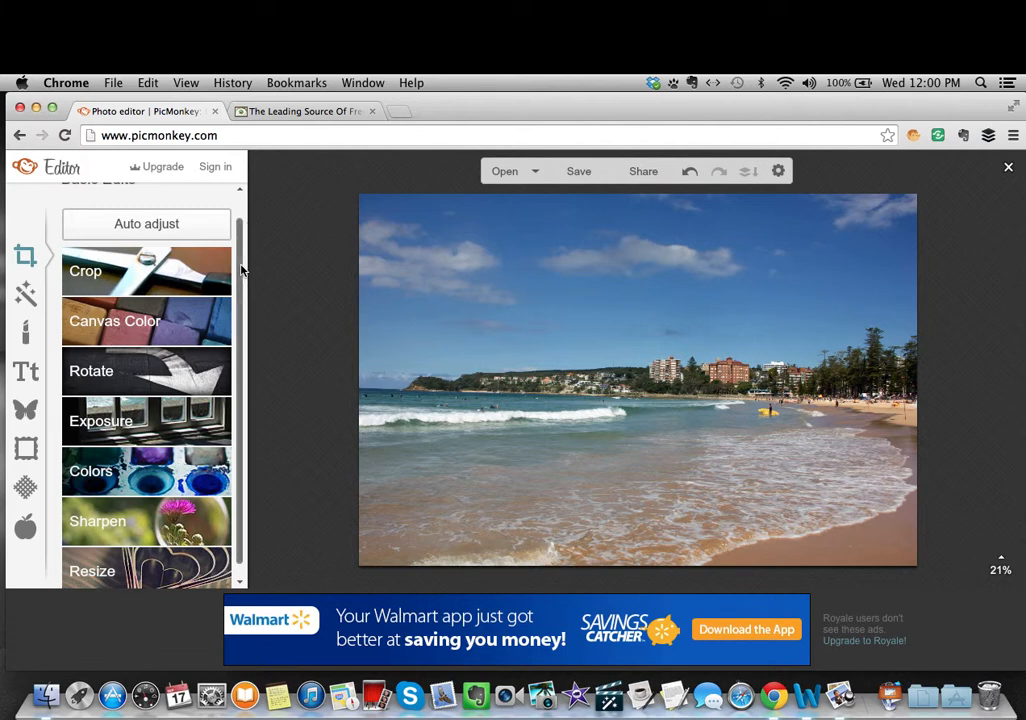
# Step: Open the overlays collection, check the circle in the example image Beach Photo 1.jpg, and return to the PicMonkey editor
pyautogui.scroll(-1, 241, 270)
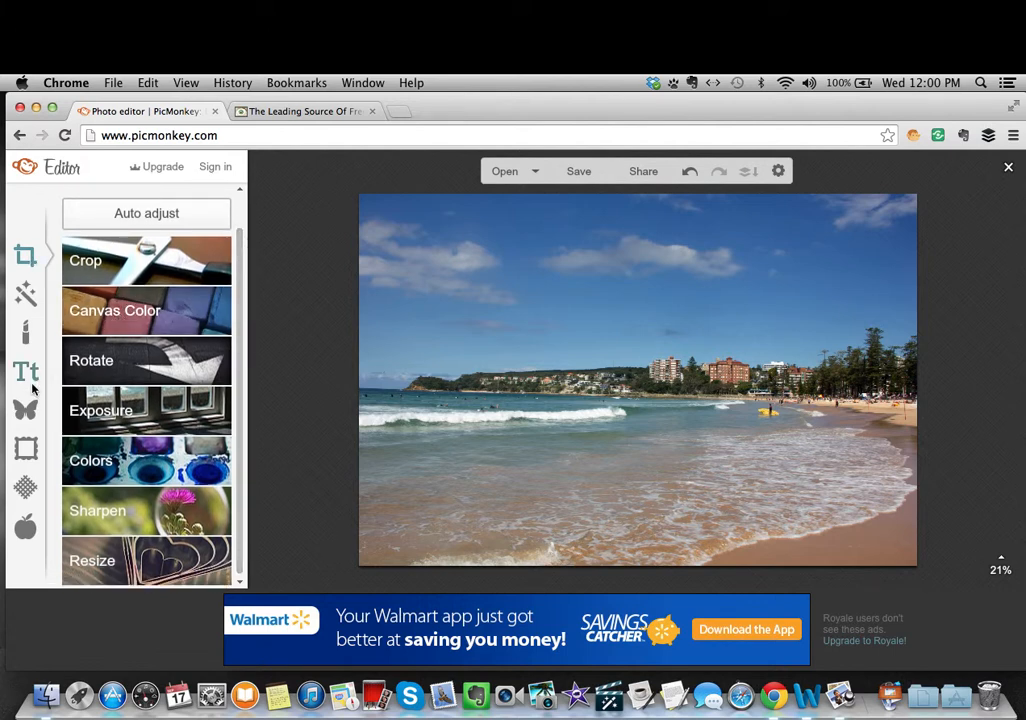
pyautogui.click(25, 330)
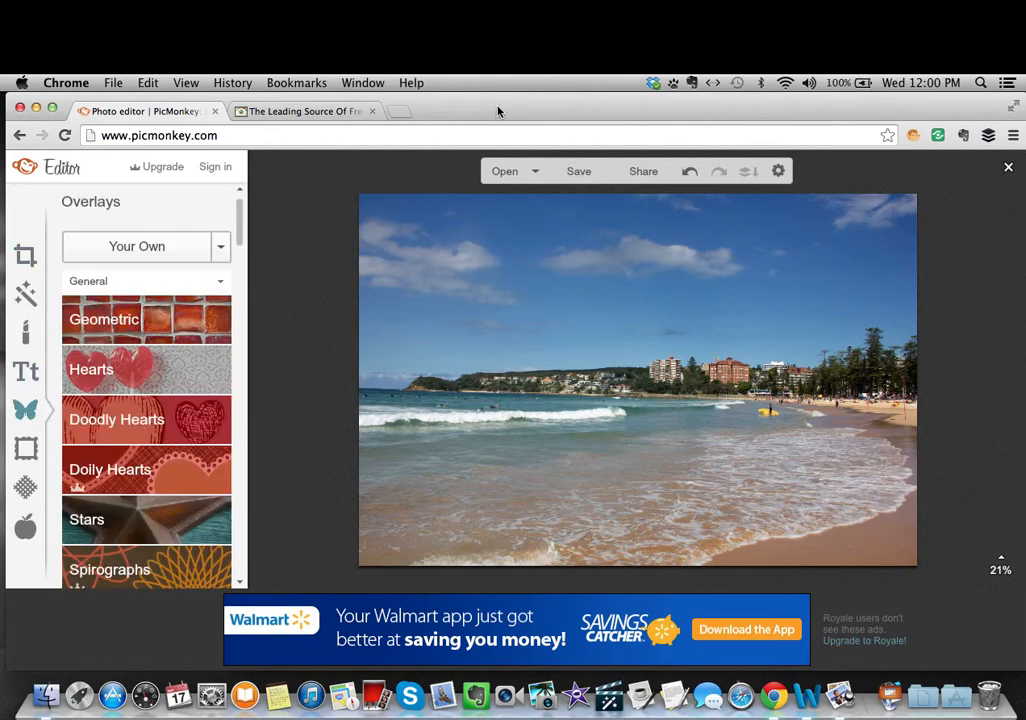
pyautogui.moveTo(498, 108); pyautogui.dragTo(498, 174)
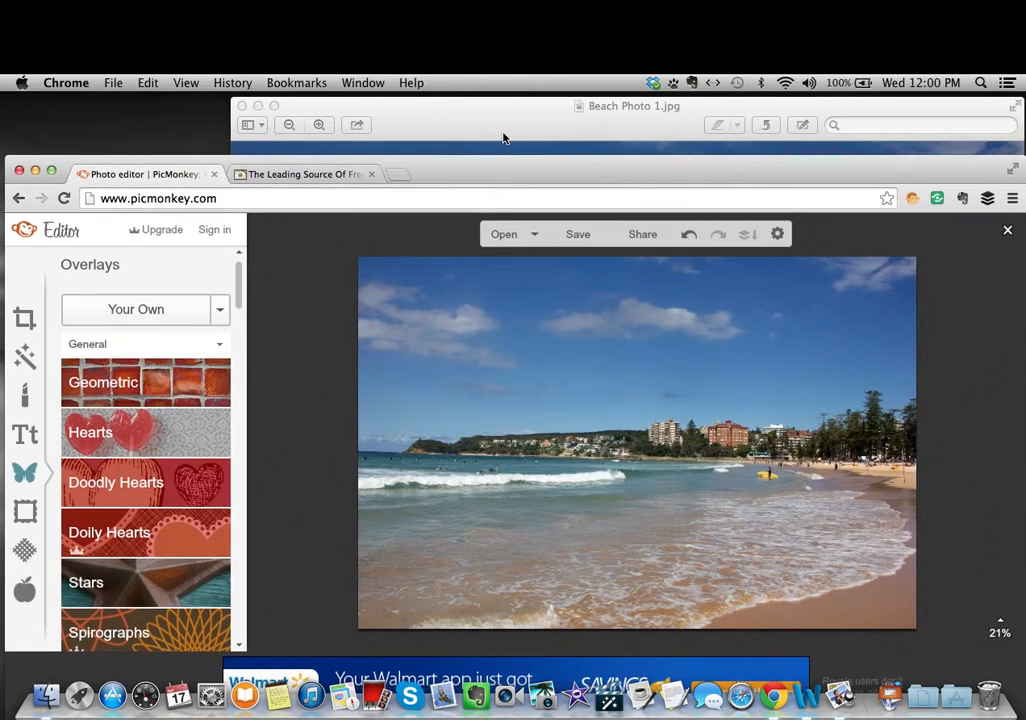
pyautogui.click(509, 130)
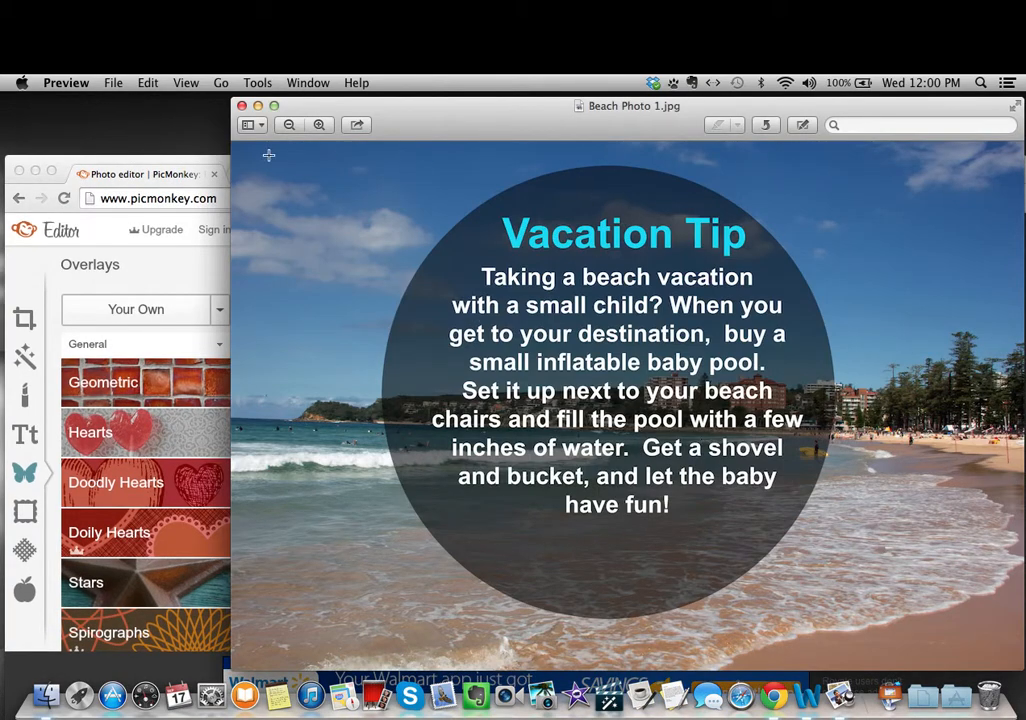
pyautogui.moveTo(212, 166); pyautogui.dragTo(212, 103)
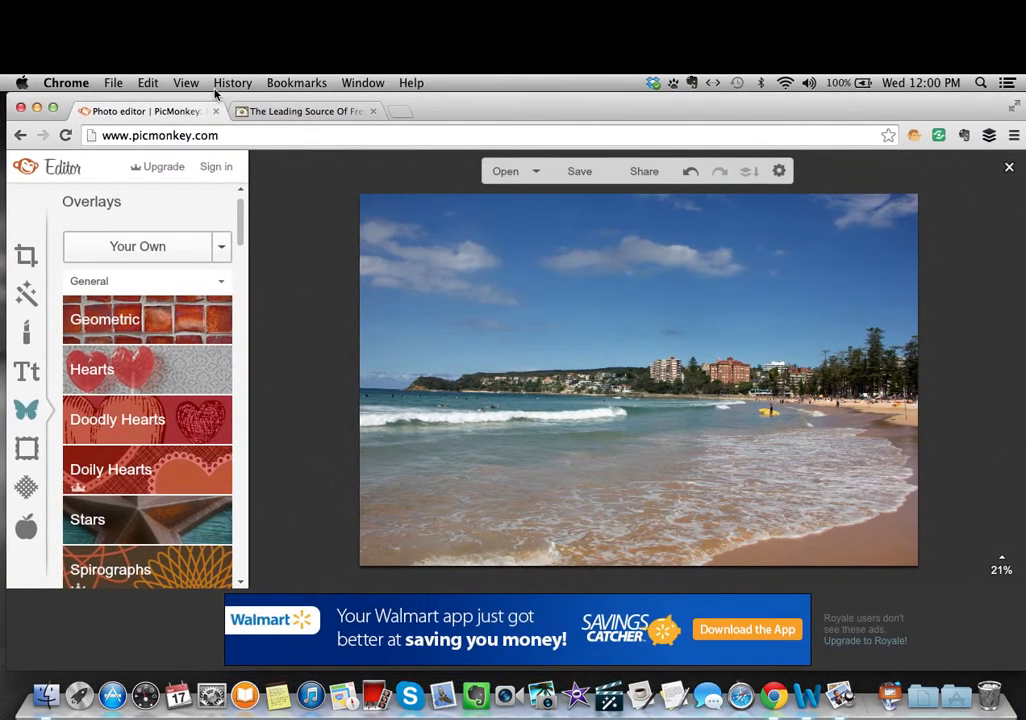
# Step: Add a black circle from the Geometric overlays and enlarge it around the photo's middle until it nearly fills the photo's height
pyautogui.click(138, 323)
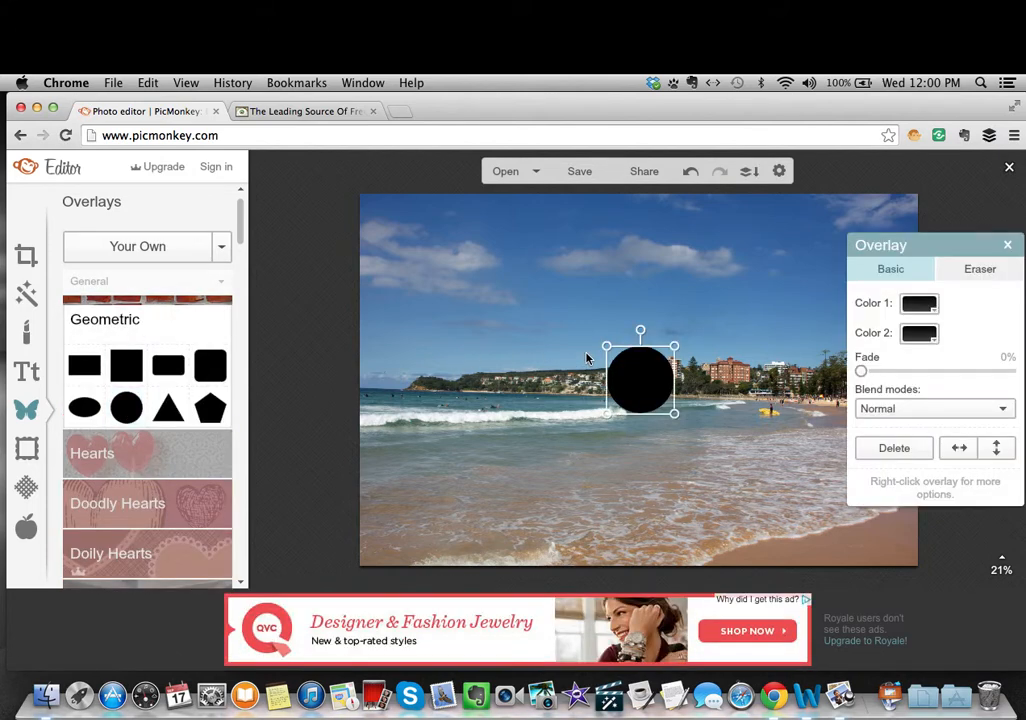
pyautogui.moveTo(615, 345); pyautogui.dragTo(530, 246)
pyautogui.moveTo(555, 294); pyautogui.dragTo(900, 550)
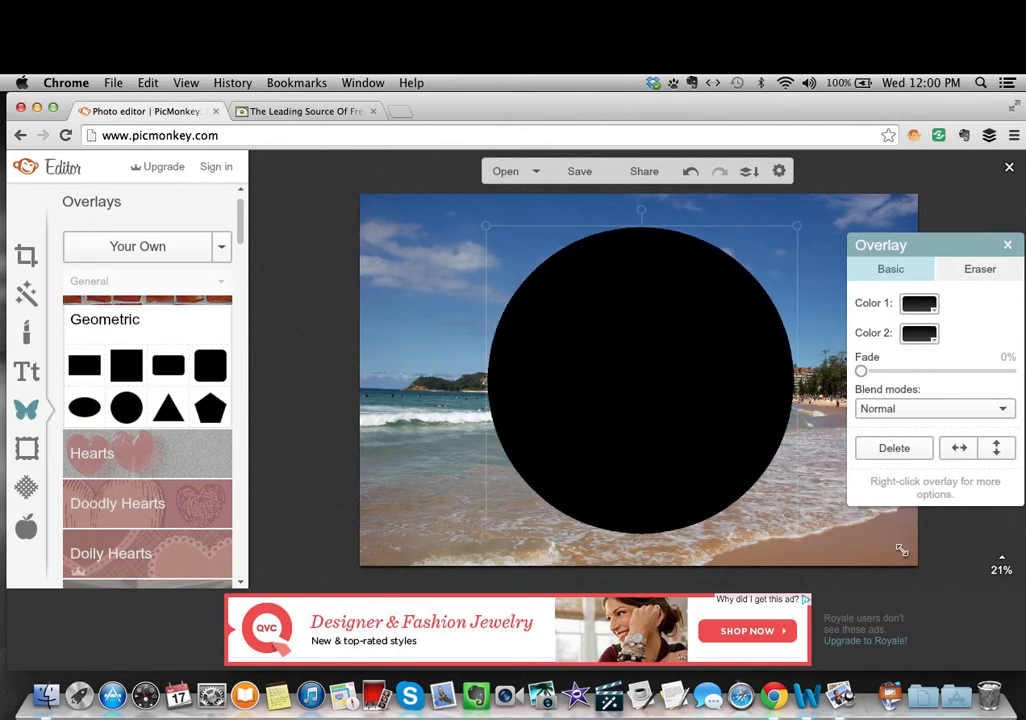
pyautogui.moveTo(622, 391)
pyautogui.mouseDown()
pyautogui.moveTo(609, 380)
pyautogui.moveTo(610, 400)
pyautogui.mouseUp()
pyautogui.moveTo(746, 521); pyautogui.dragTo(772, 547)
pyautogui.moveTo(678, 446)
pyautogui.mouseDown()
pyautogui.moveTo(708, 453)
pyautogui.moveTo(698, 449)
pyautogui.mouseUp()
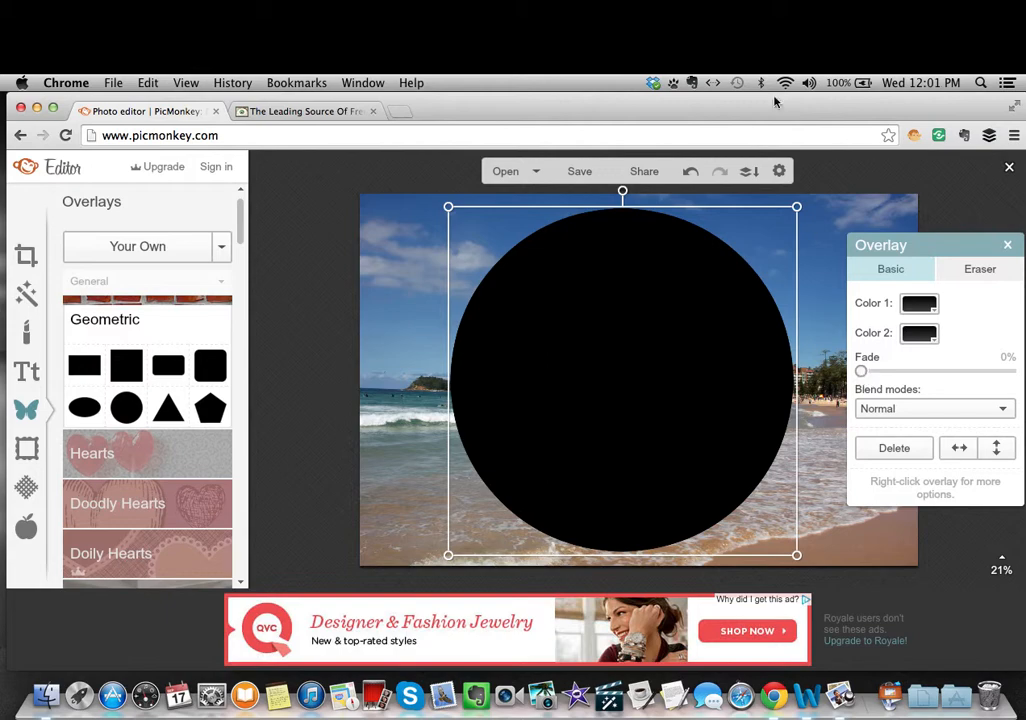
# Step: Compare with the example image, set the circle overlay's fade to 47%, and close its settings
pyautogui.moveTo(790, 110); pyautogui.dragTo(765, 104)
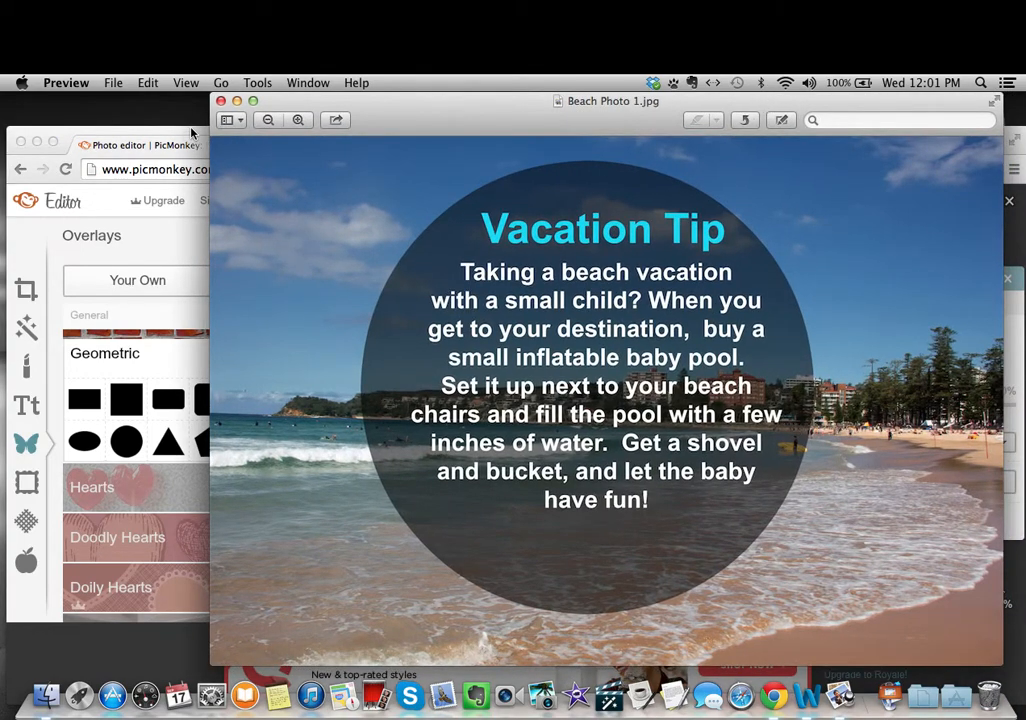
pyautogui.moveTo(191, 133); pyautogui.dragTo(194, 106)
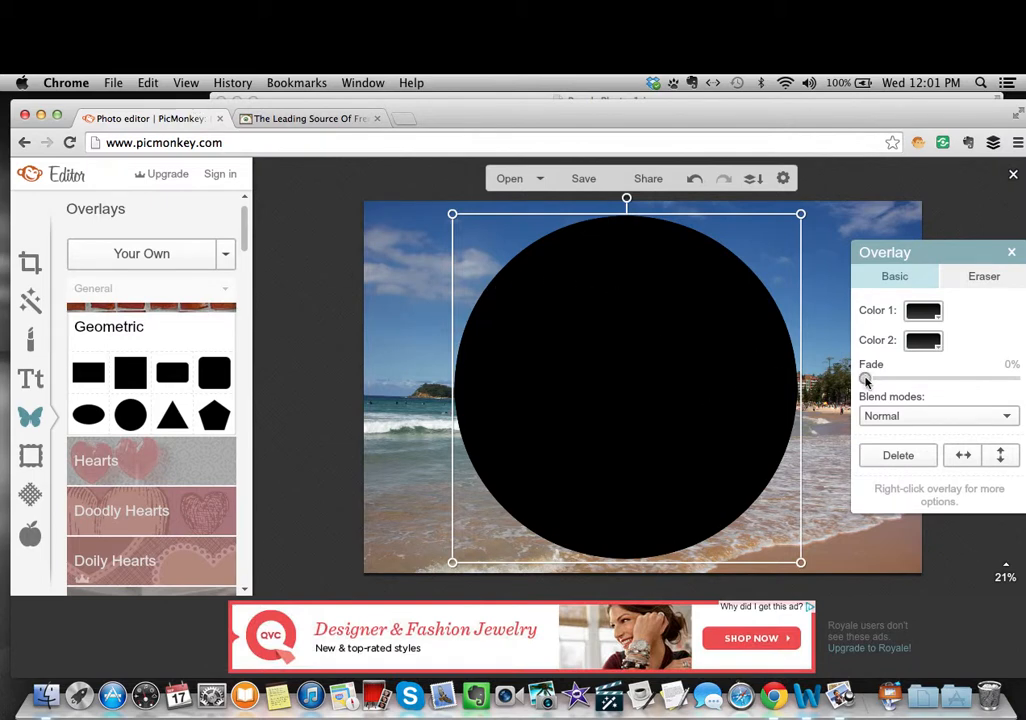
pyautogui.moveTo(866, 380); pyautogui.dragTo(928, 383)
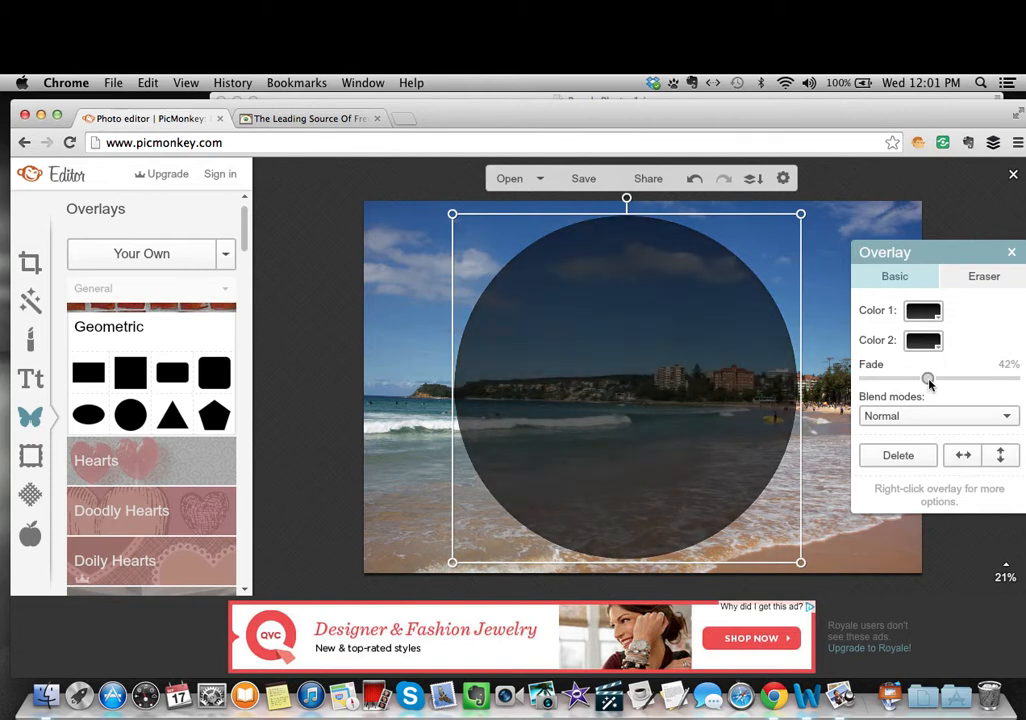
pyautogui.moveTo(930, 383); pyautogui.dragTo(937, 384)
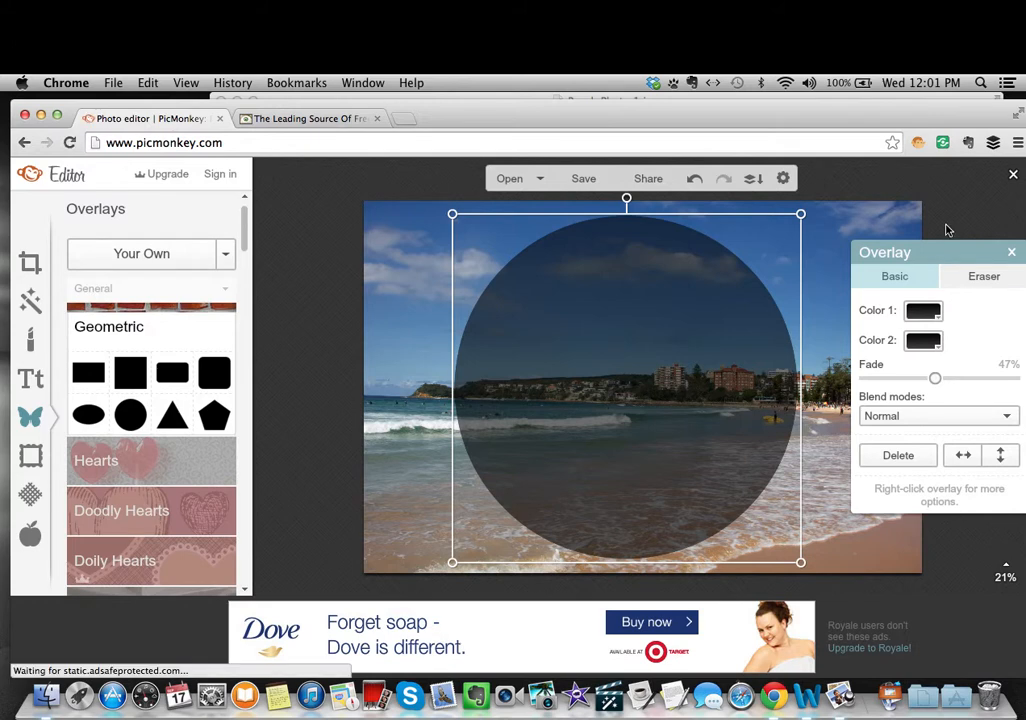
pyautogui.click(1012, 253)
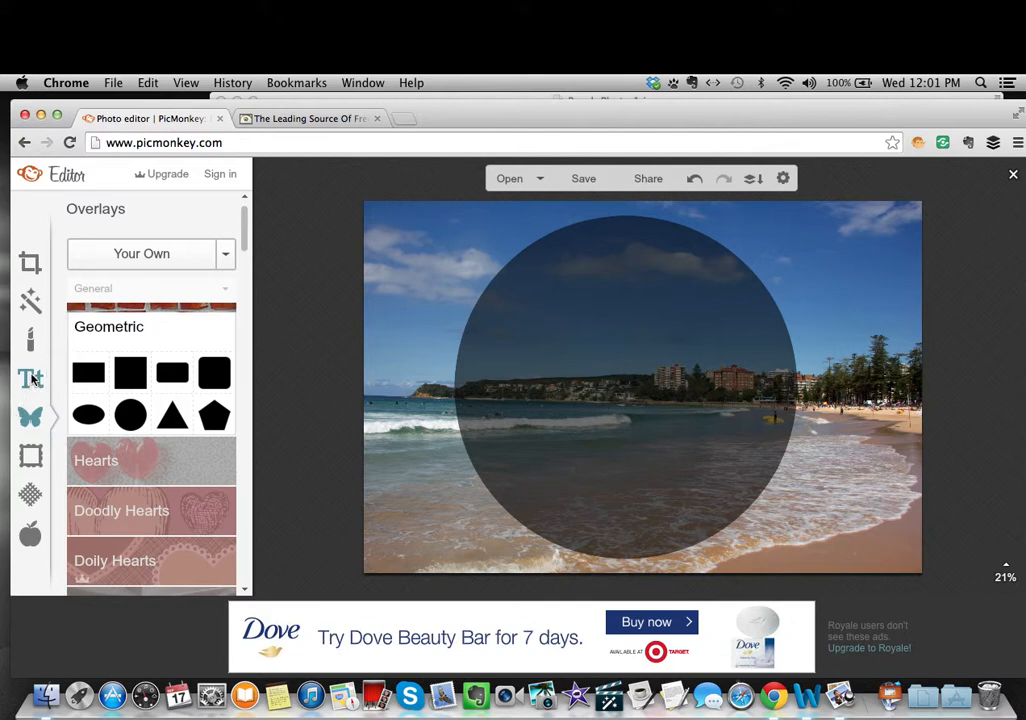
# Step: Open the vacation tip document in TextEdit, and return to the PicMonkey editor with its text tools showing
pyautogui.click(672, 680)
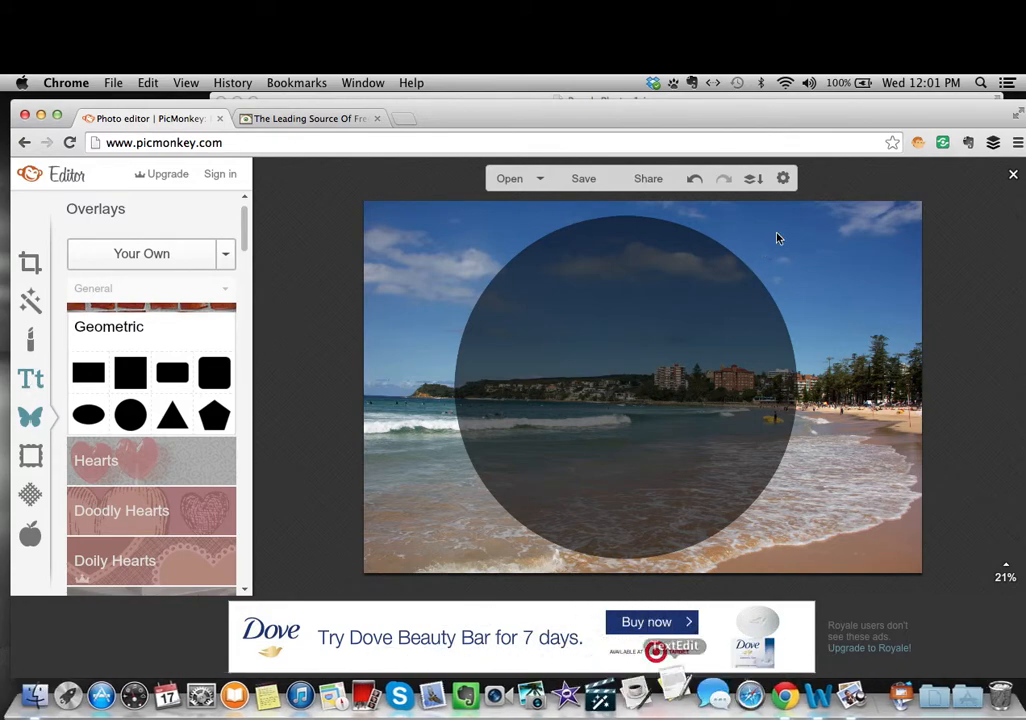
pyautogui.click(32, 383)
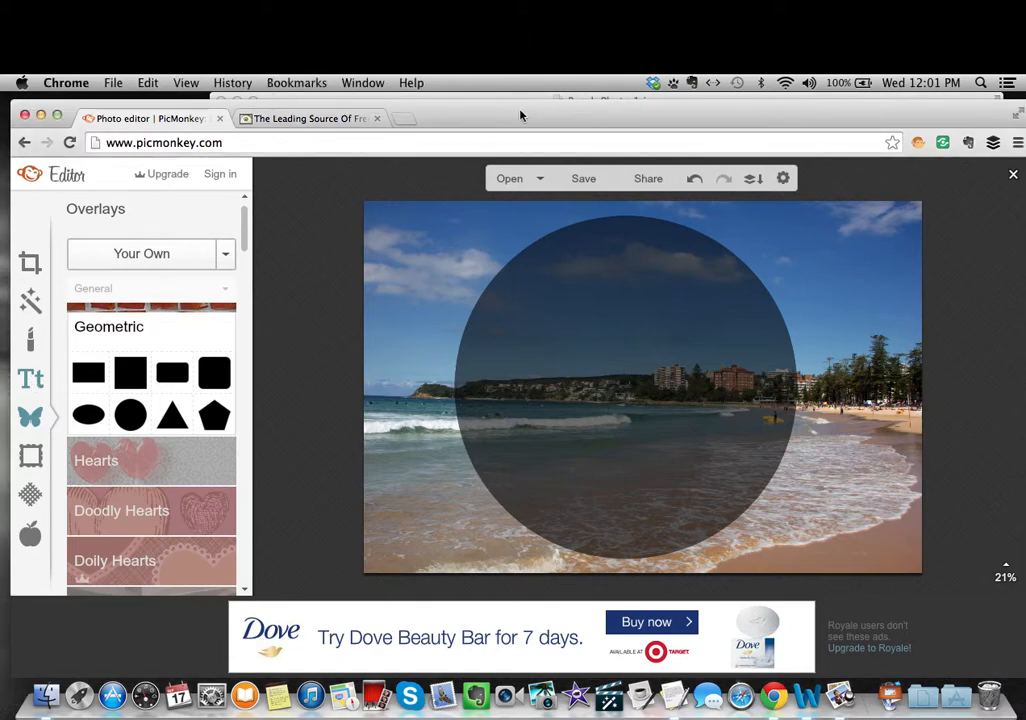
pyautogui.moveTo(520, 116)
pyautogui.mouseDown()
pyautogui.moveTo(506, 177)
pyautogui.moveTo(531, 128)
pyautogui.mouseUp()
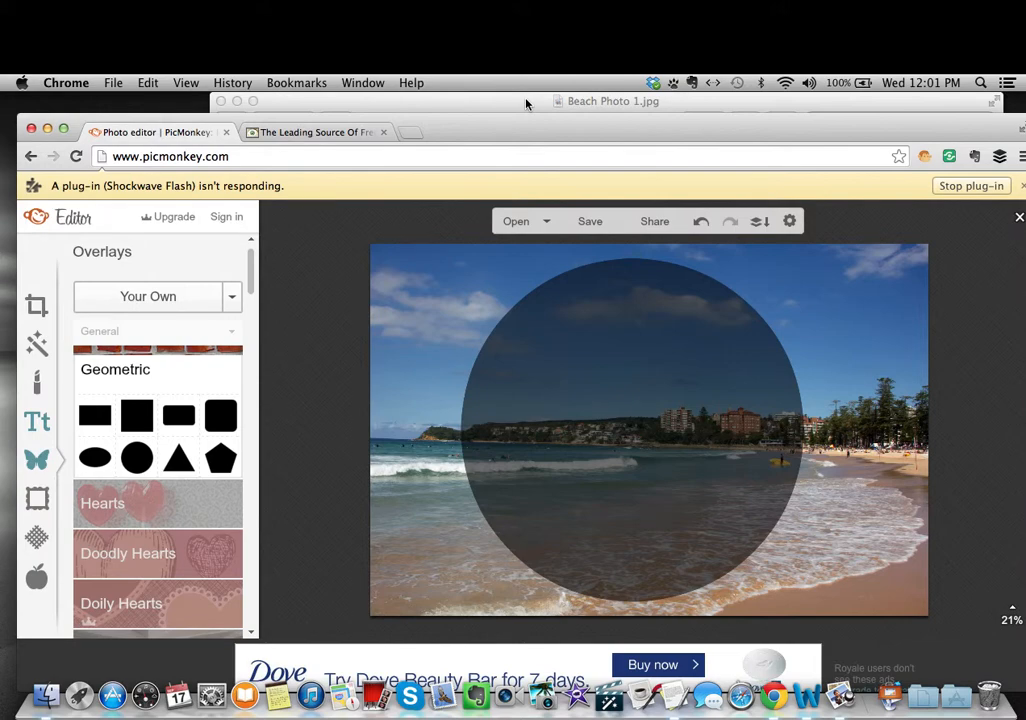
pyautogui.click(526, 104)
pyautogui.click(384, 165)
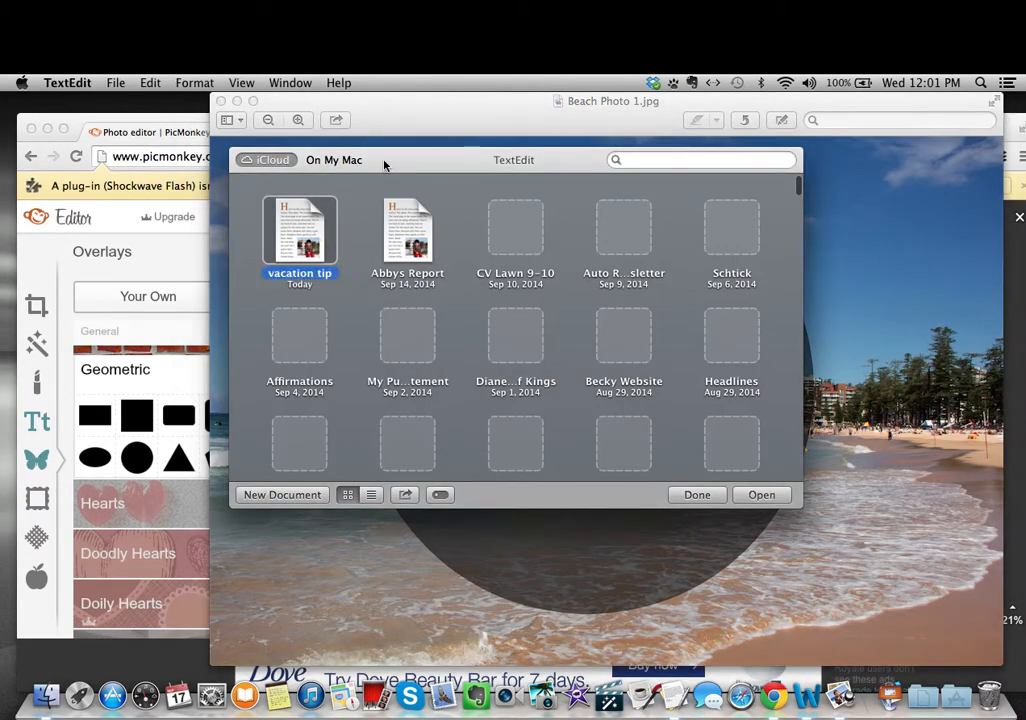
pyautogui.click(762, 495)
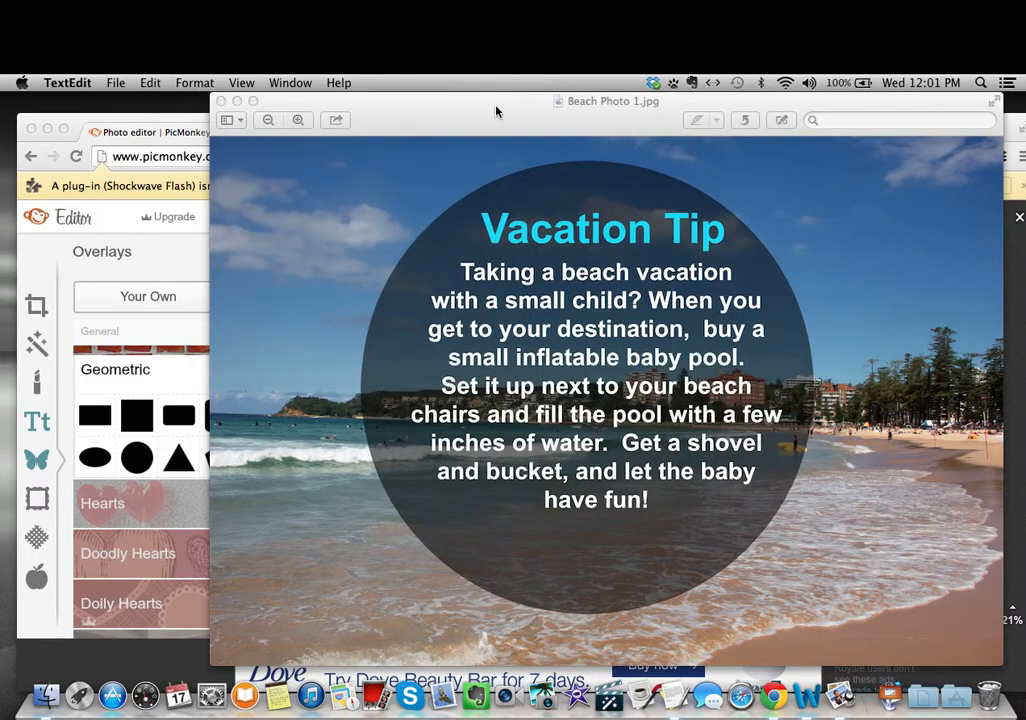
pyautogui.click(193, 116)
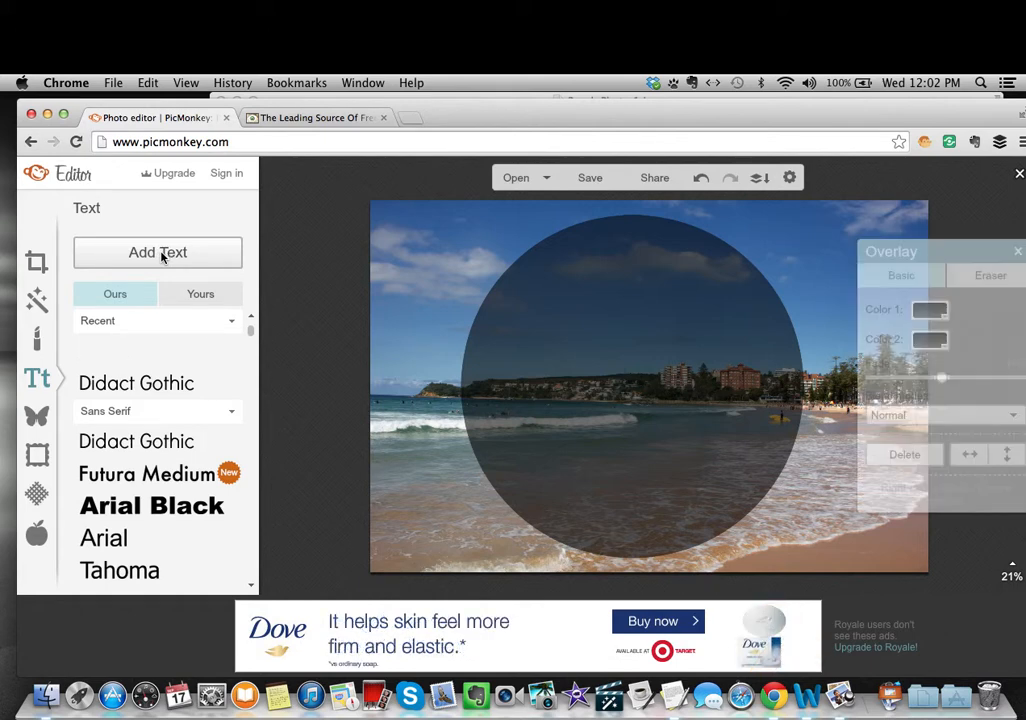
# Step: Add an Arial text box to the photo, and copy the "Taking a beach vacation" paragraph from the vacation tip document in TextEdit
pyautogui.click(161, 254)
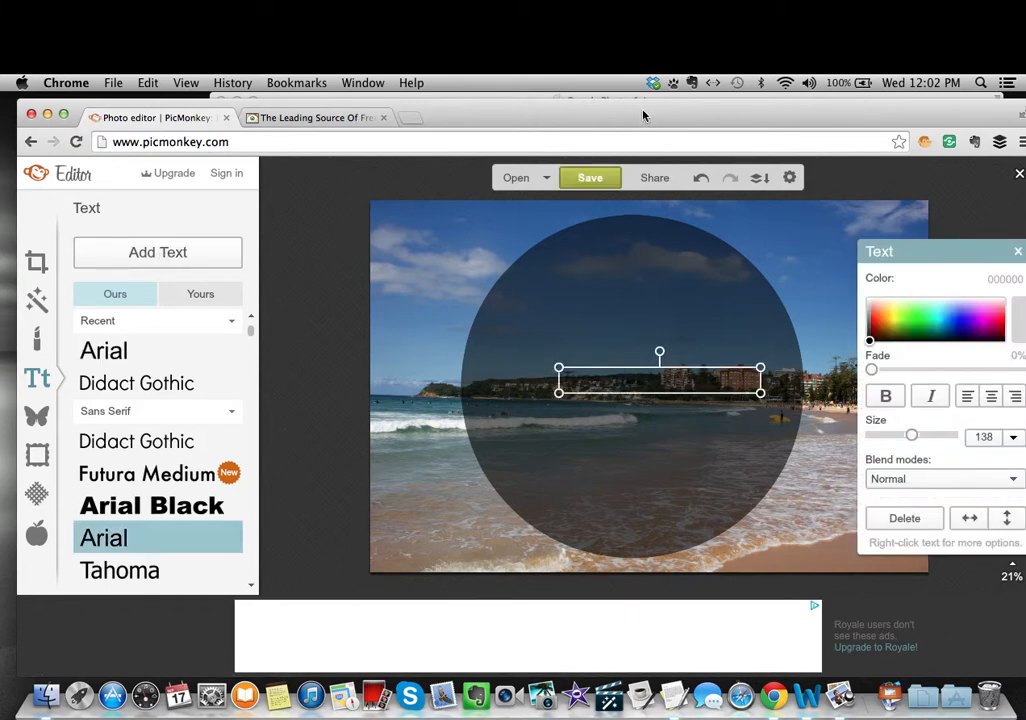
pyautogui.moveTo(643, 114); pyautogui.dragTo(650, 186)
pyautogui.click(494, 128)
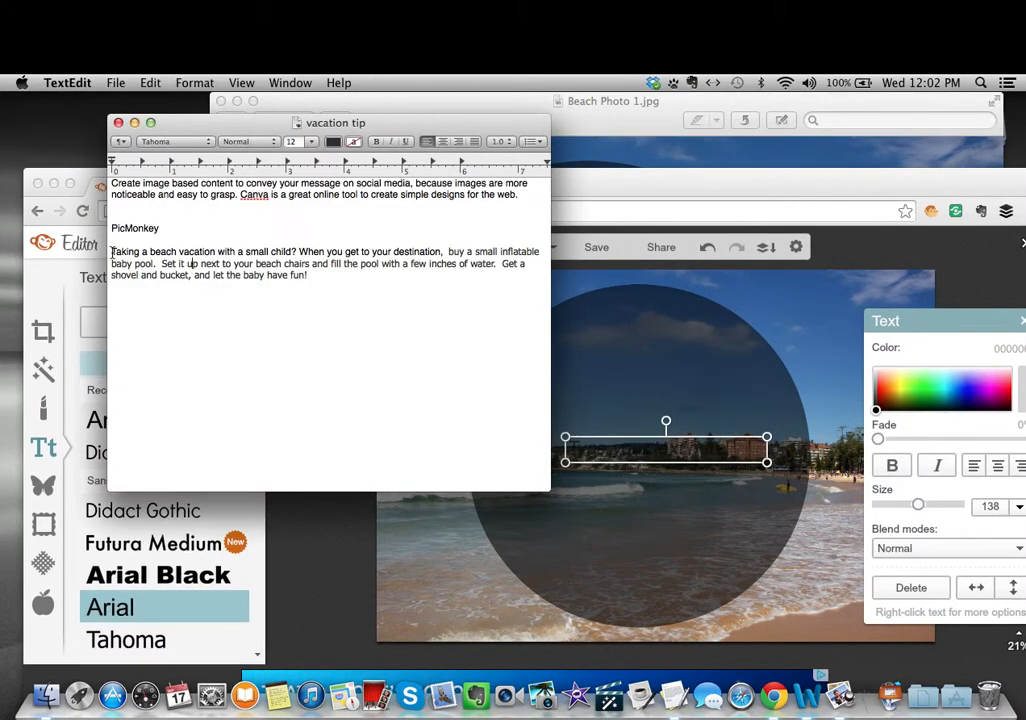
pyautogui.tripleClick(236, 276)
pyautogui.moveTo(235, 276); pyautogui.dragTo(314, 292)
pyautogui.press('super+c')
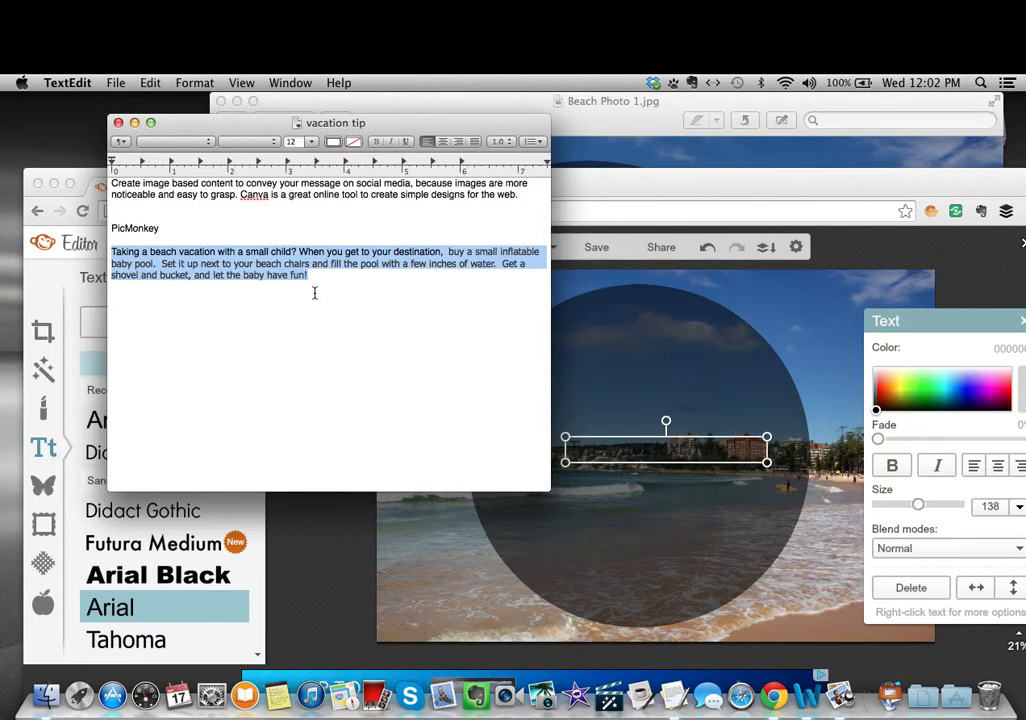
# Step: Paste the copied paragraph into the PicMonkey text box, and move and widen the box so it spans the circle
pyautogui.doubleClick(607, 177)
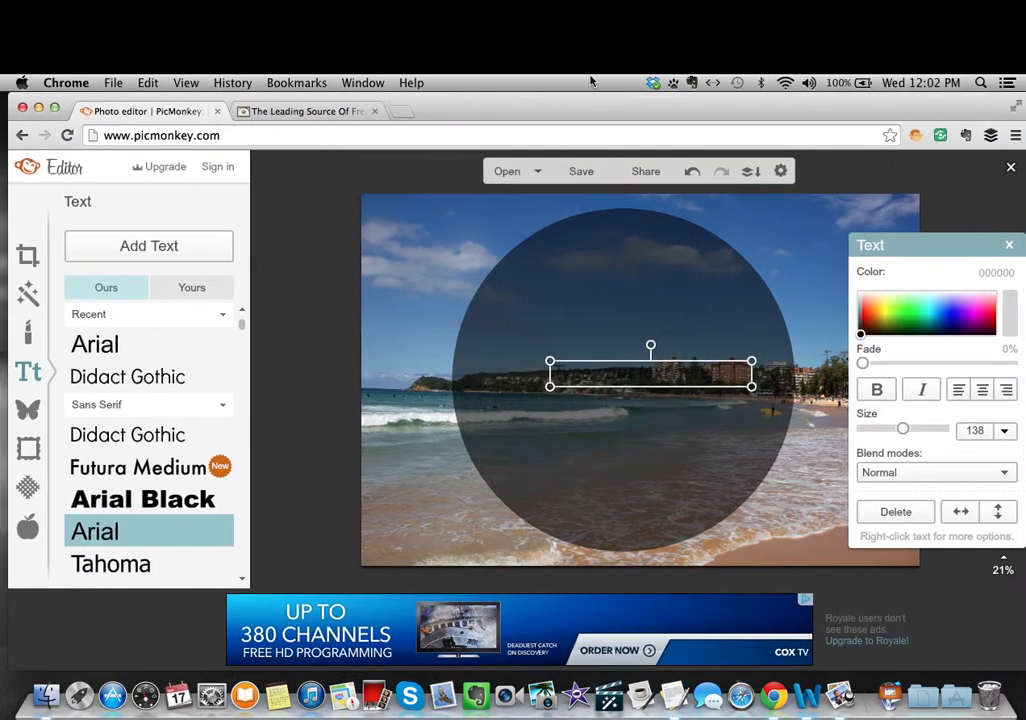
pyautogui.click(648, 372)
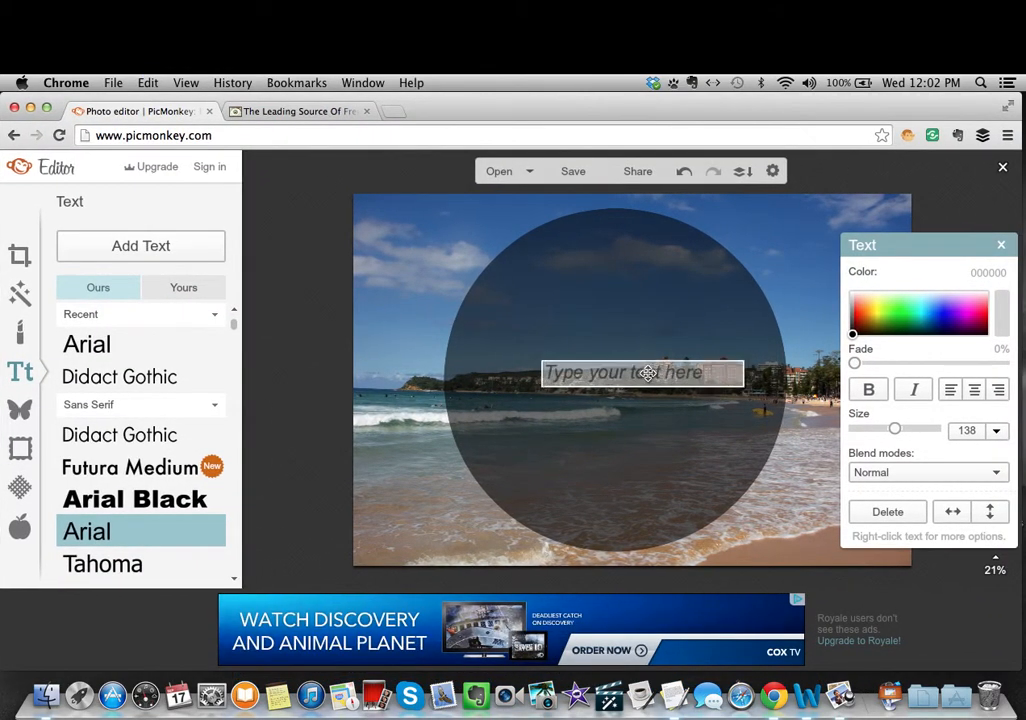
pyautogui.press('super+v')
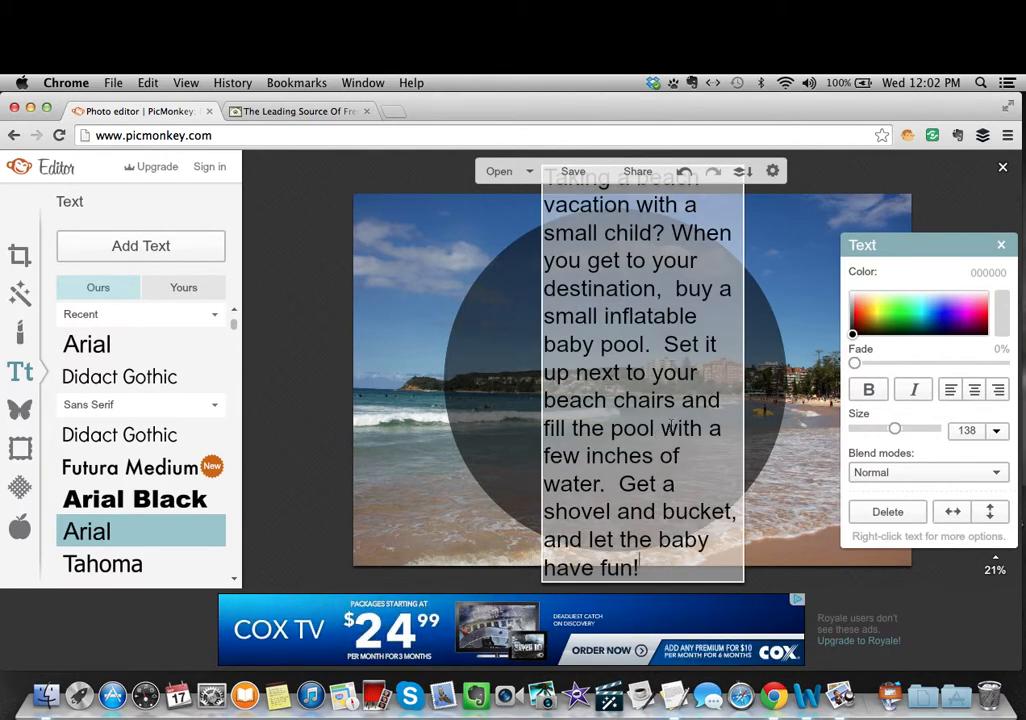
pyautogui.click(767, 430)
pyautogui.moveTo(676, 427); pyautogui.dragTo(545, 414)
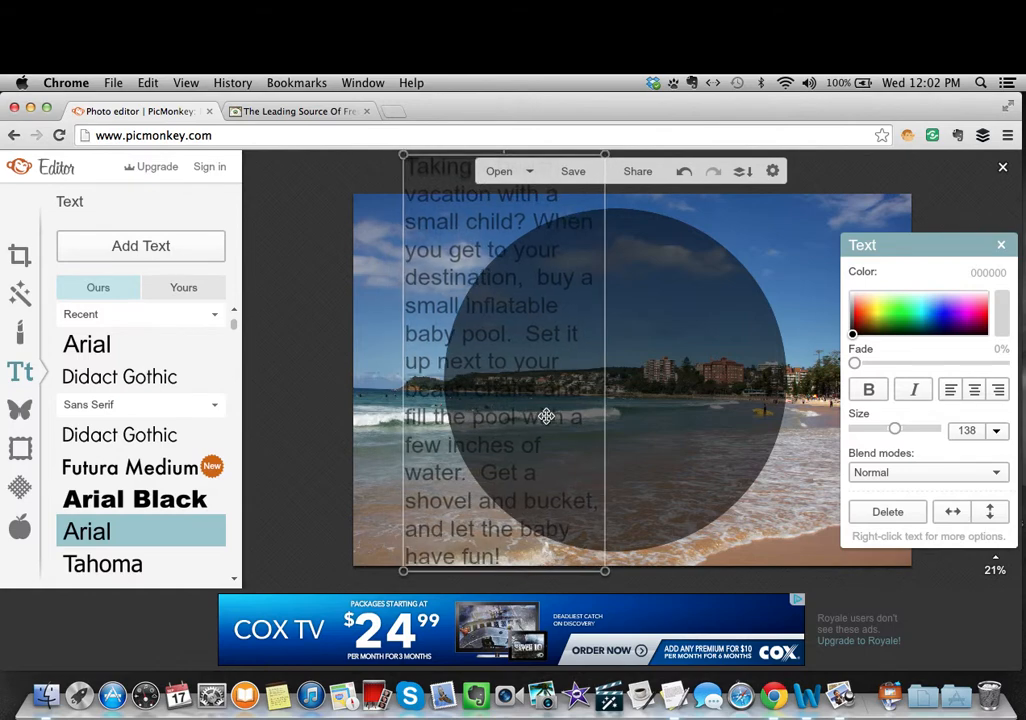
pyautogui.moveTo(636, 373); pyautogui.dragTo(814, 372)
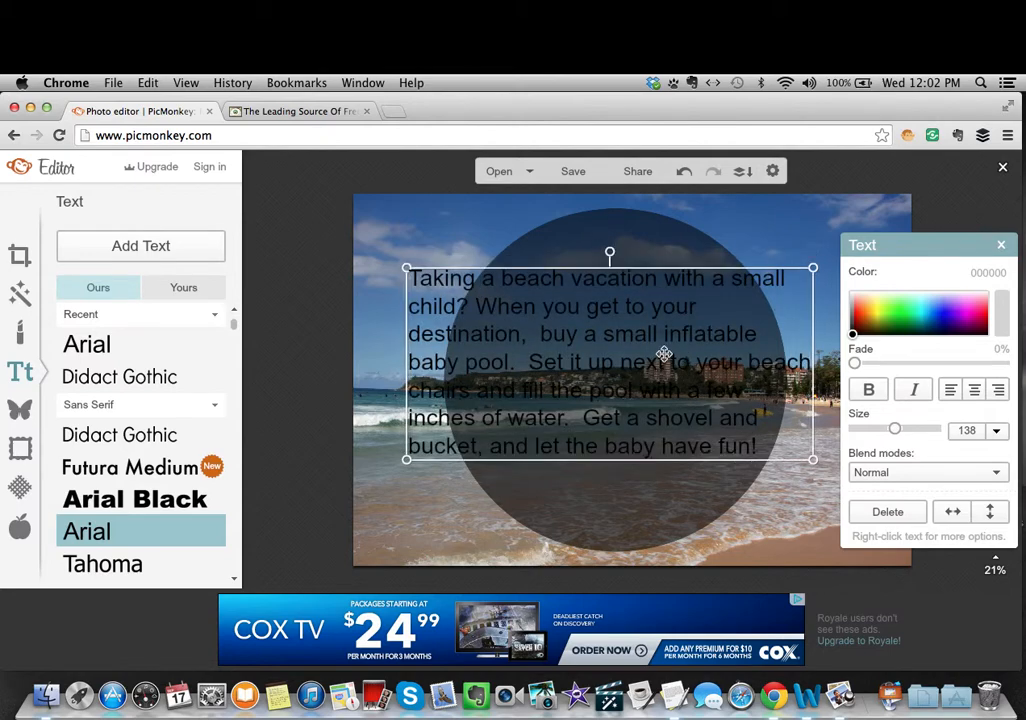
# Step: Center-align the whole paragraph and scale its text box down to size 111 so it fits the circle's width
pyautogui.moveTo(696, 366); pyautogui.dragTo(450, 284)
pyautogui.click(791, 465)
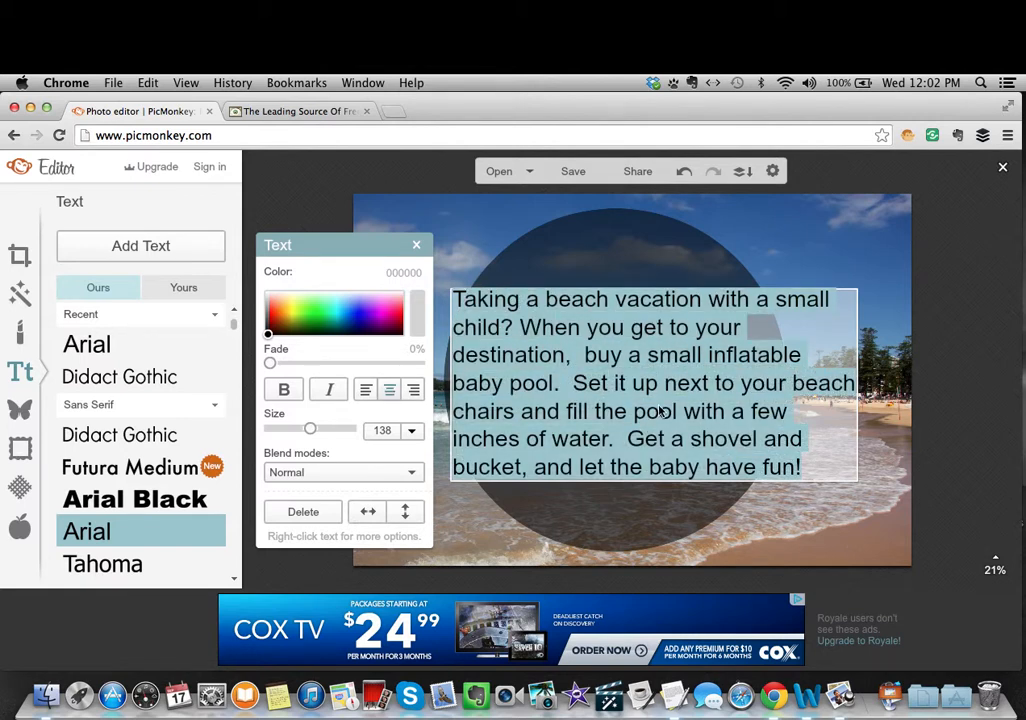
pyautogui.click(390, 389)
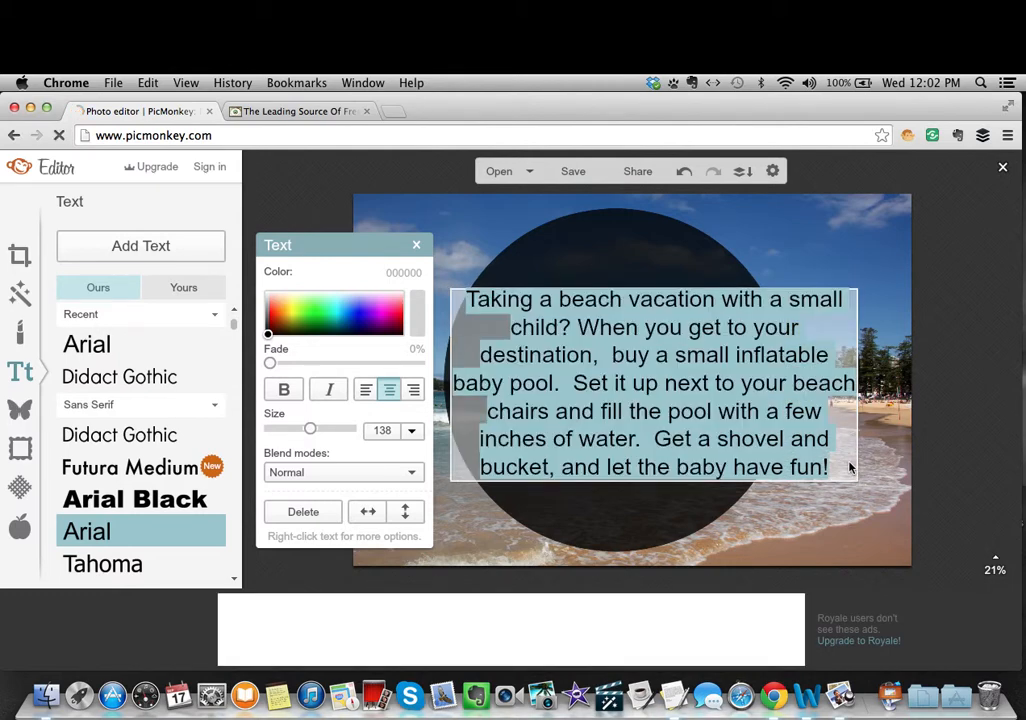
pyautogui.click(855, 480)
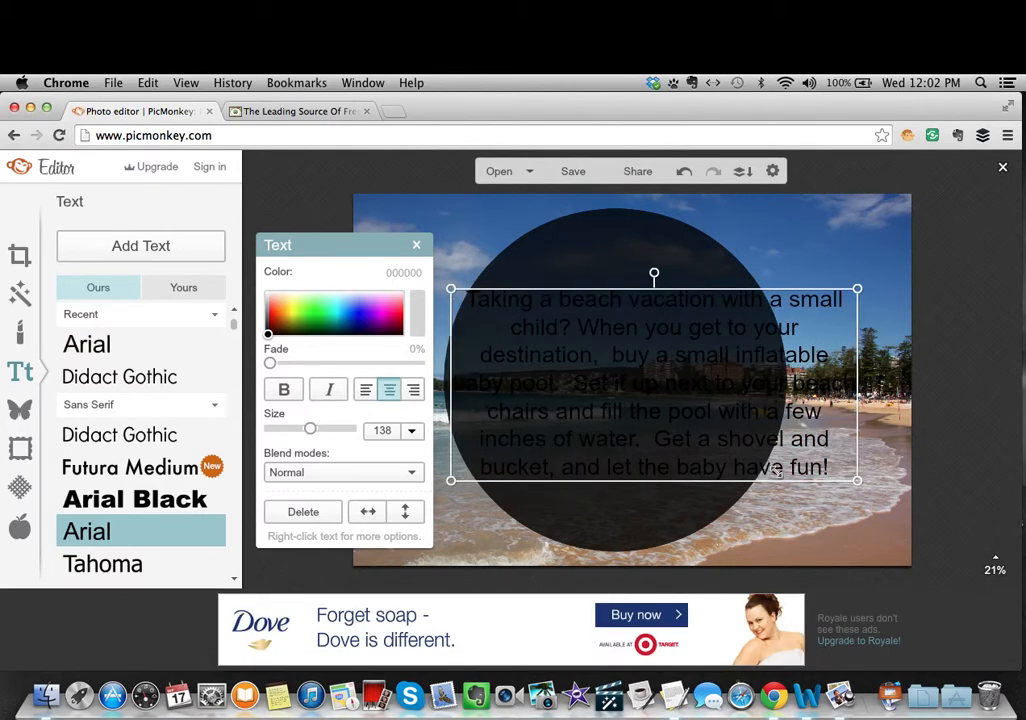
pyautogui.moveTo(778, 472)
pyautogui.mouseDown()
pyautogui.moveTo(753, 458)
pyautogui.moveTo(772, 466)
pyautogui.mouseUp()
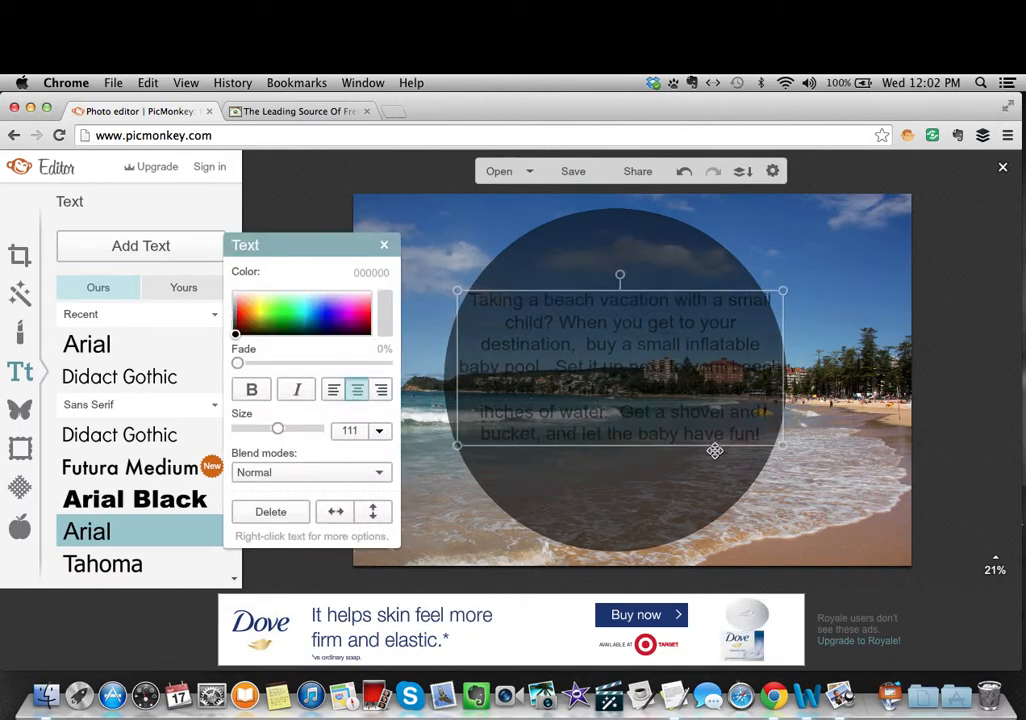
# Step: Position the paragraph within the circle, select all its text, and set the colour to near-white fcfcff
pyautogui.moveTo(714, 451); pyautogui.dragTo(451, 293)
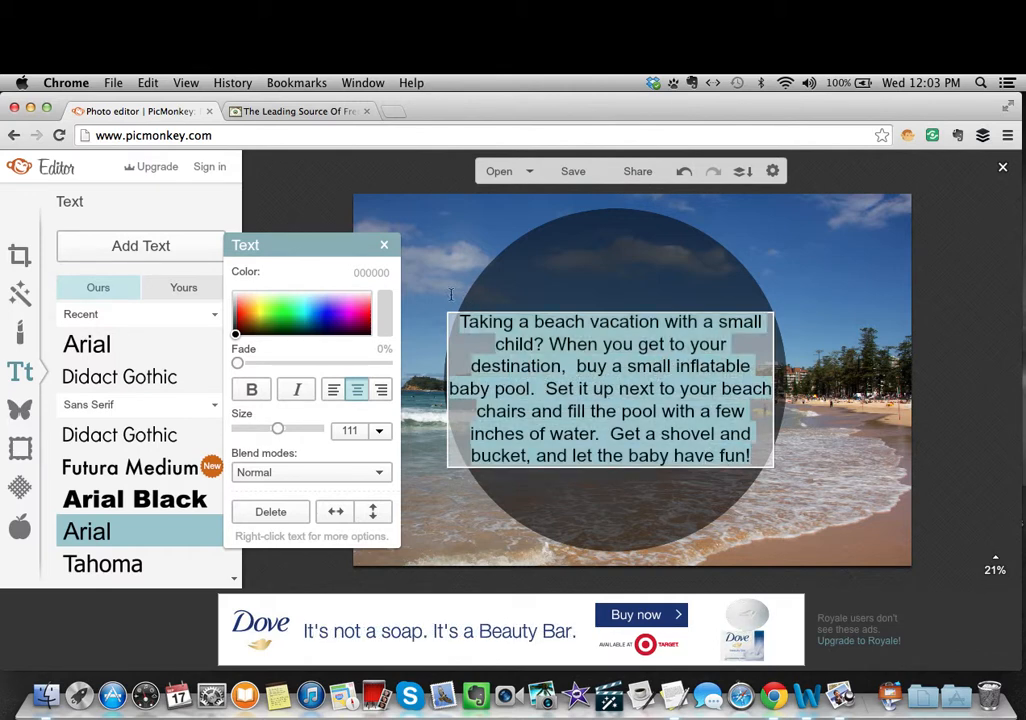
pyautogui.click(236, 337)
pyautogui.click(237, 333)
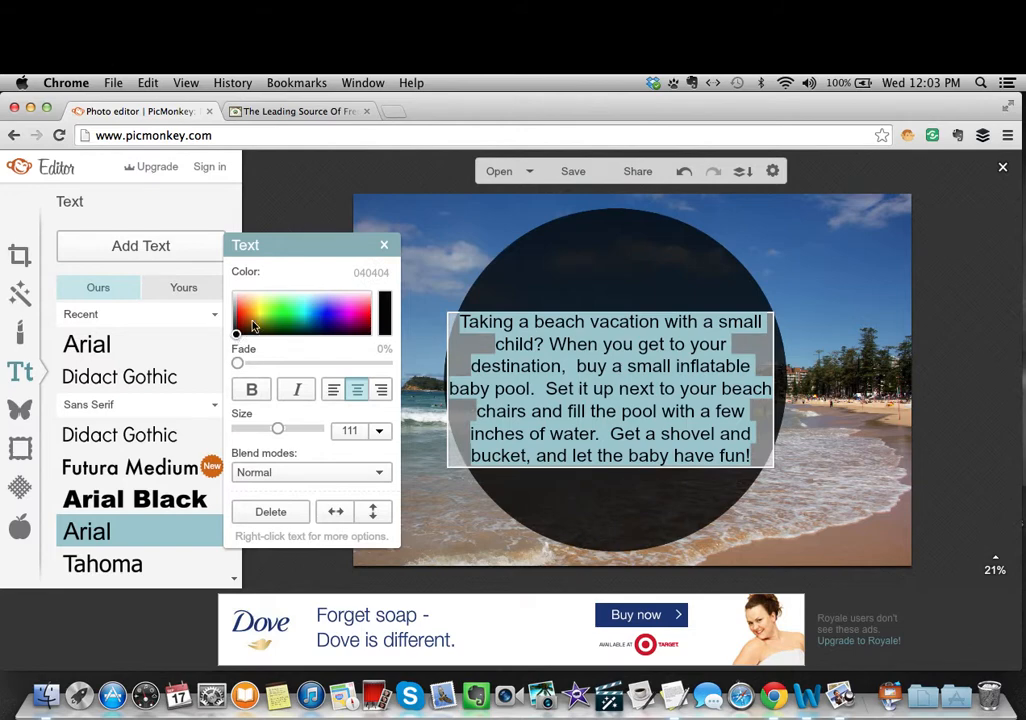
pyautogui.click(298, 296)
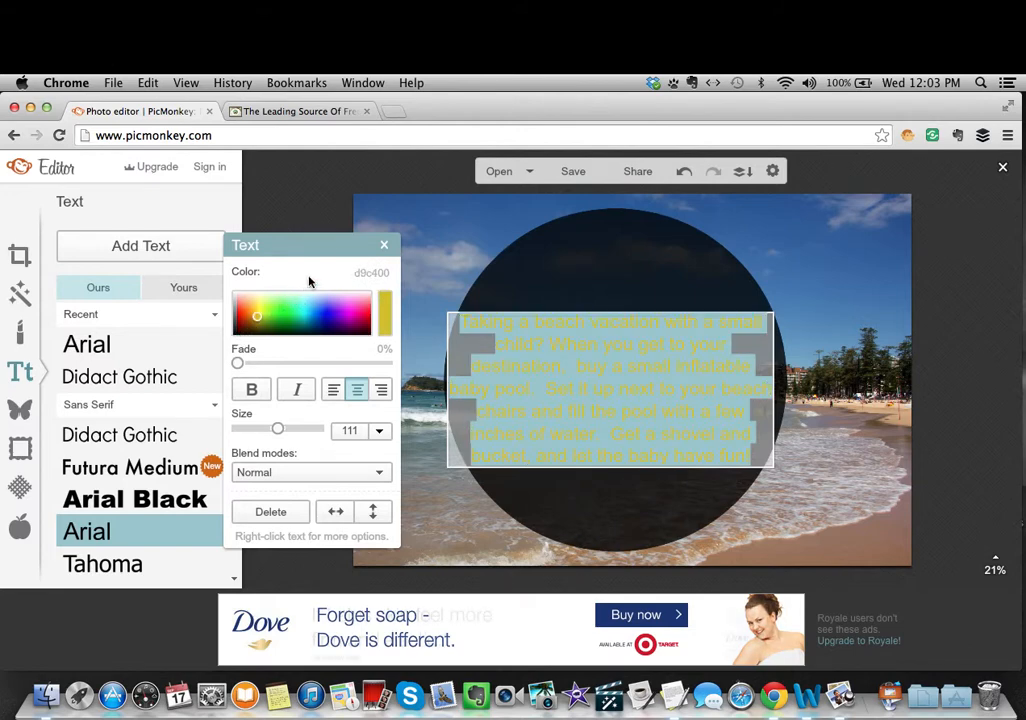
pyautogui.click(319, 287)
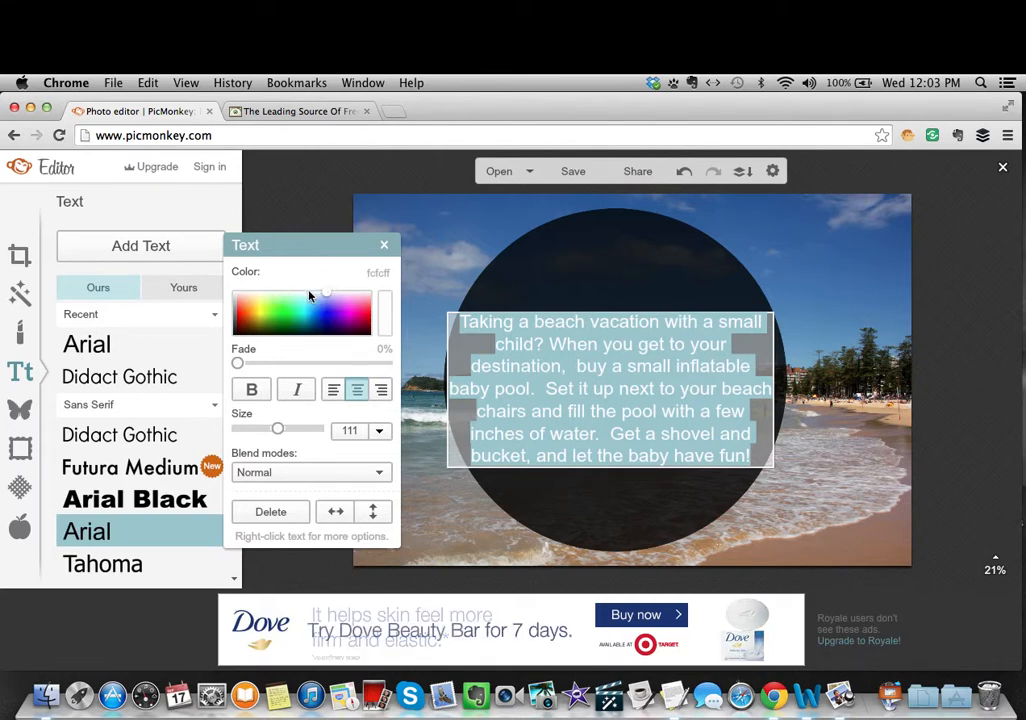
# Step: Set the selected paragraph's text colour to fffcfc and leave text editing
pyautogui.moveTo(316, 297); pyautogui.dragTo(376, 291)
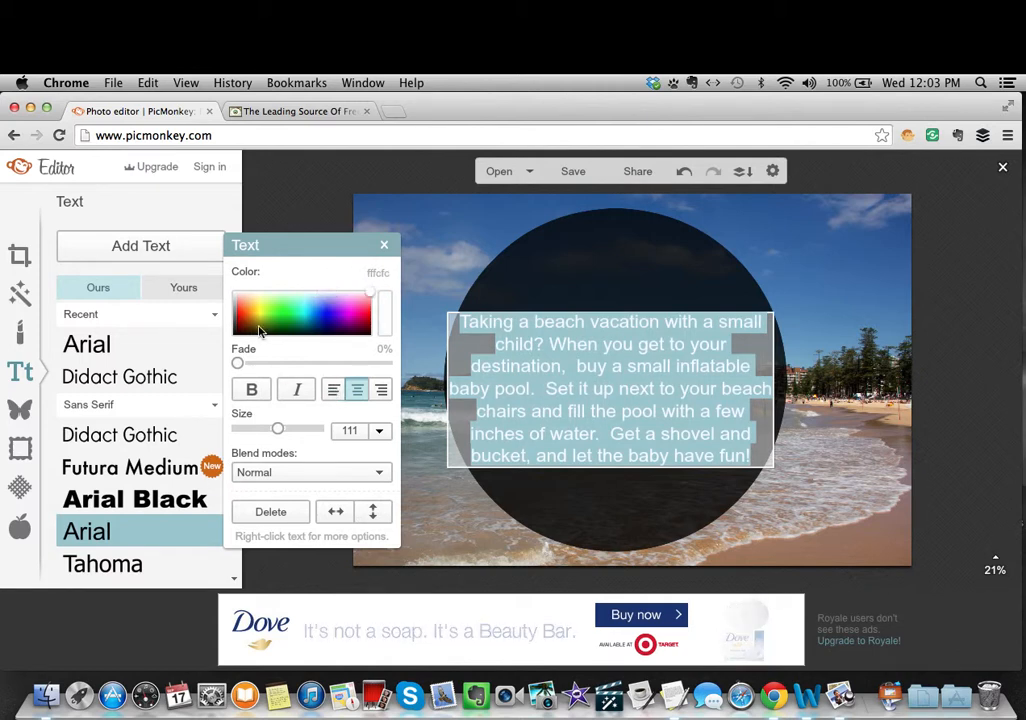
pyautogui.click(594, 484)
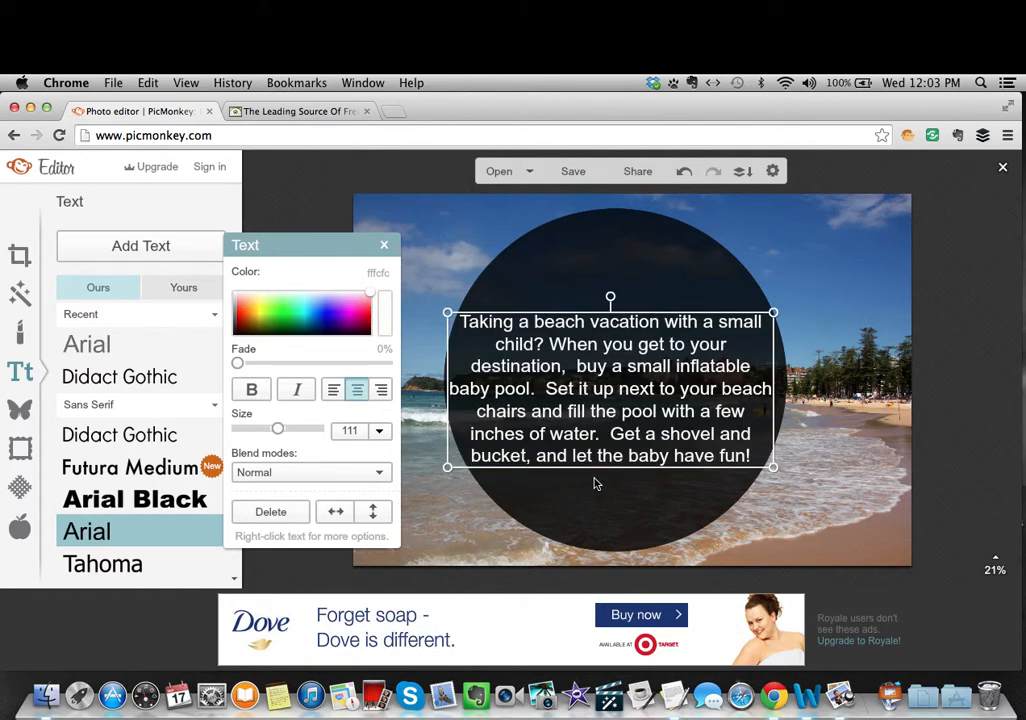
# Step: Break the paragraph's line before "beach chairs" and nudge the text box slightly to centre it in the circle
pyautogui.click(678, 438)
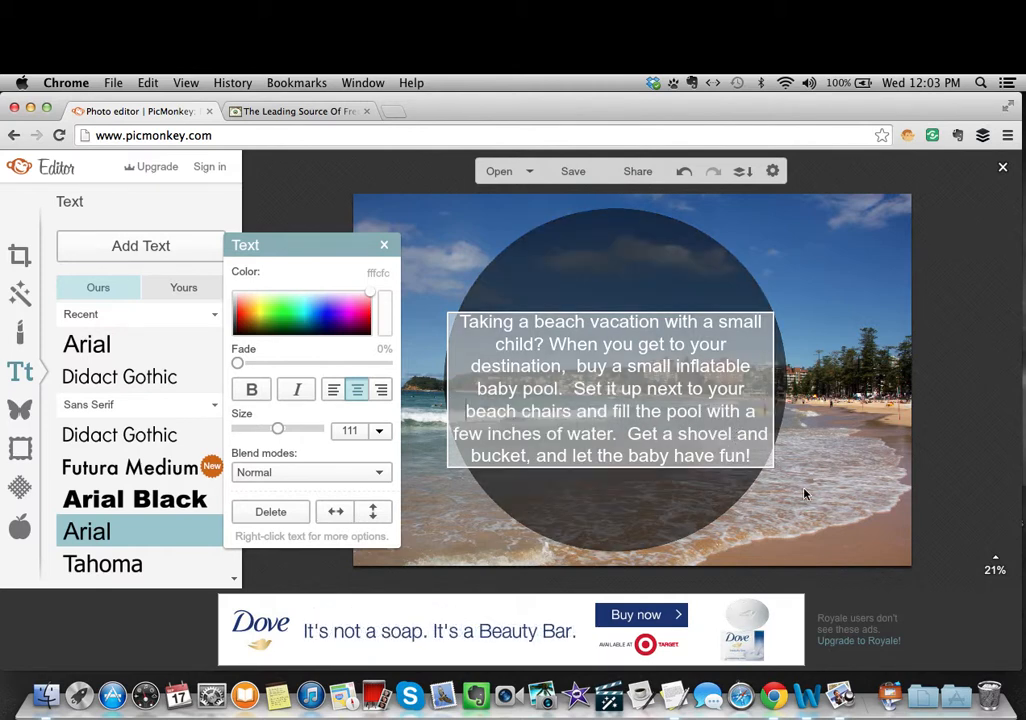
pyautogui.click(688, 429)
pyautogui.moveTo(688, 429)
pyautogui.mouseDown()
pyautogui.moveTo(696, 426)
pyautogui.moveTo(680, 441)
pyautogui.moveTo(662, 428)
pyautogui.moveTo(688, 435)
pyautogui.mouseUp()
# Step: Check the finished example Beach Photo 1.jpg in Preview, return to the PicMonkey window and make the whole paragraph bold
pyautogui.moveTo(672, 110); pyautogui.dragTo(670, 152)
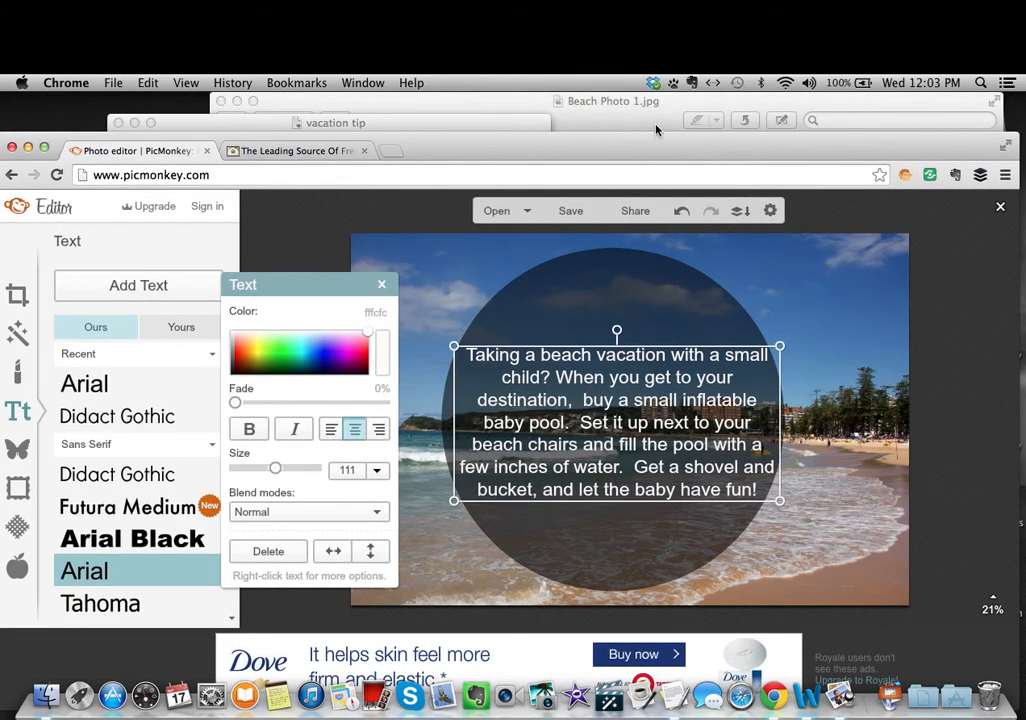
pyautogui.click(652, 120)
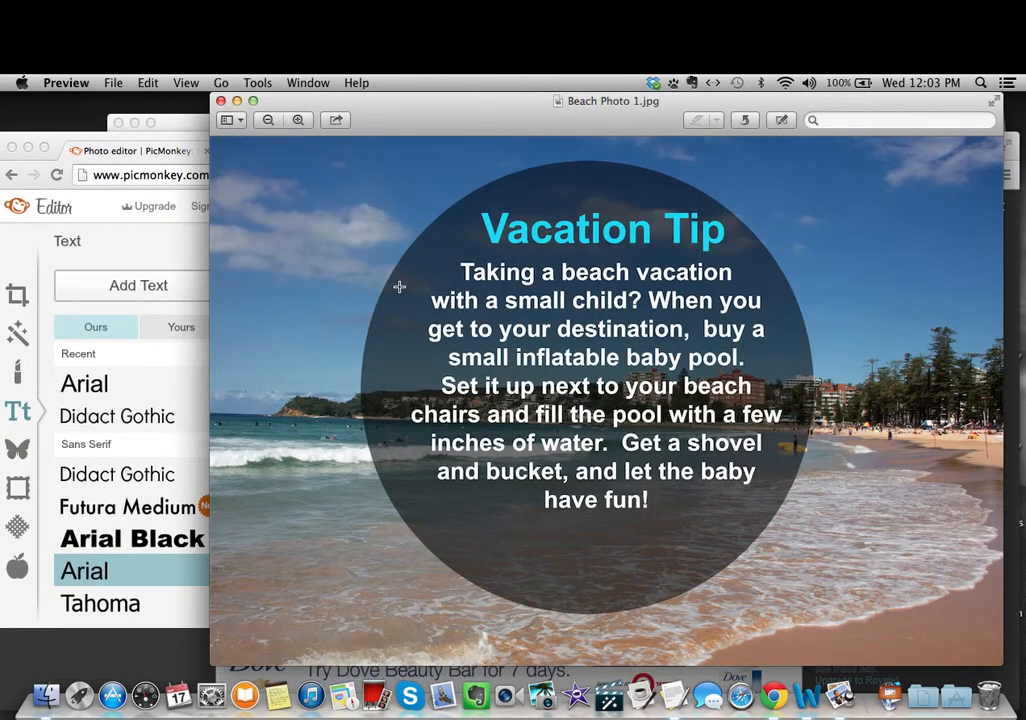
pyautogui.click(126, 140)
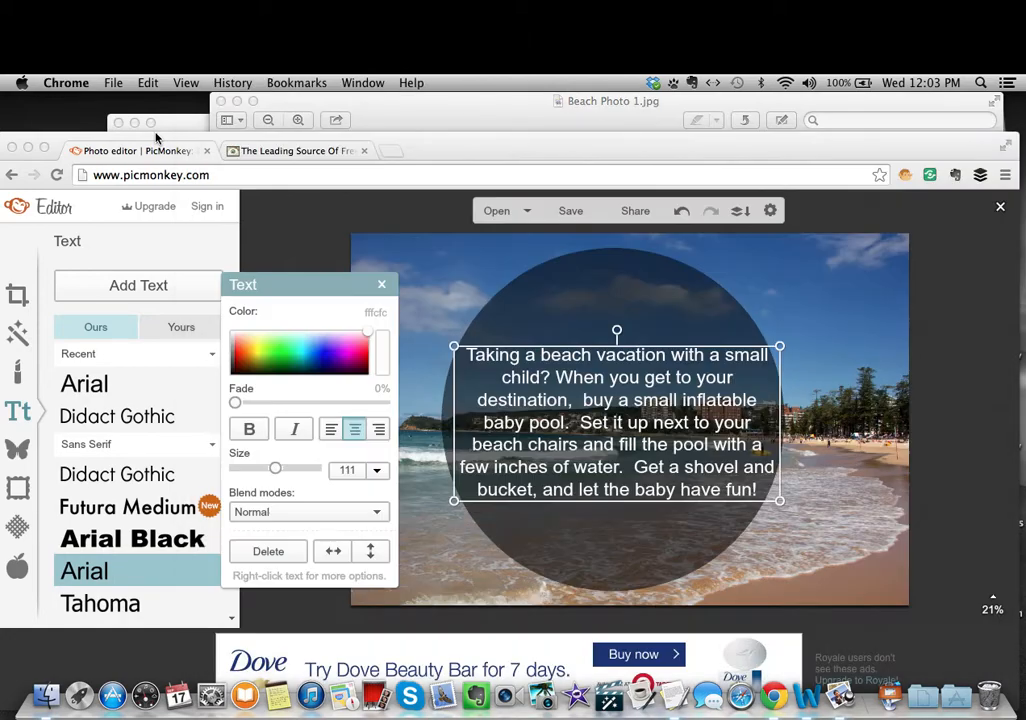
pyautogui.moveTo(126, 140); pyautogui.dragTo(161, 83)
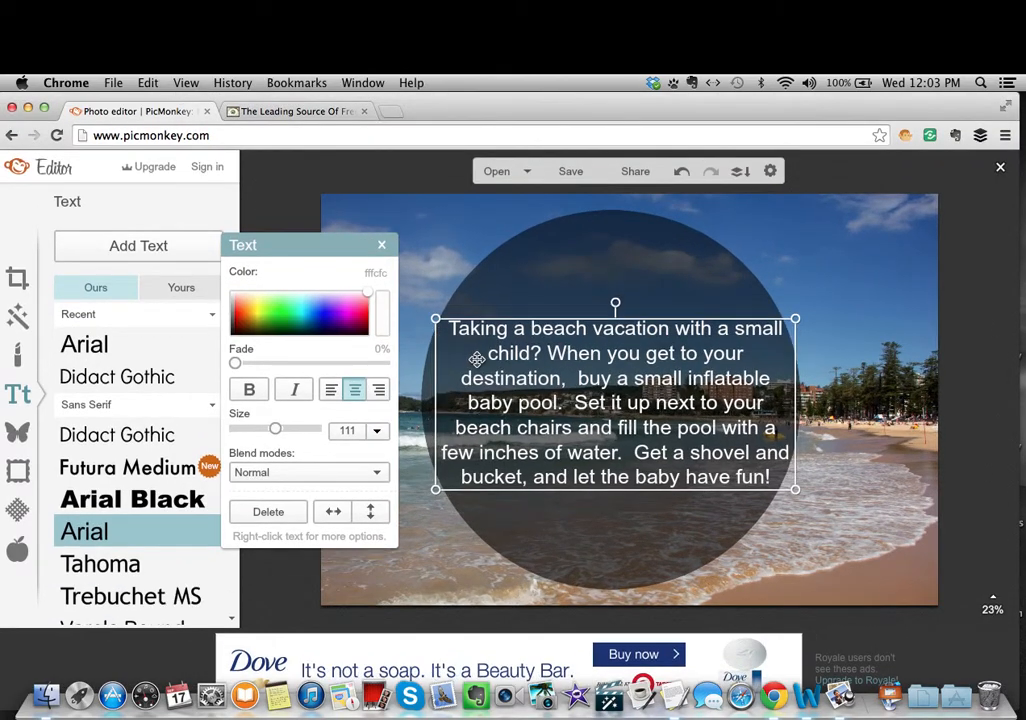
pyautogui.doubleClick(457, 334)
pyautogui.click(256, 392)
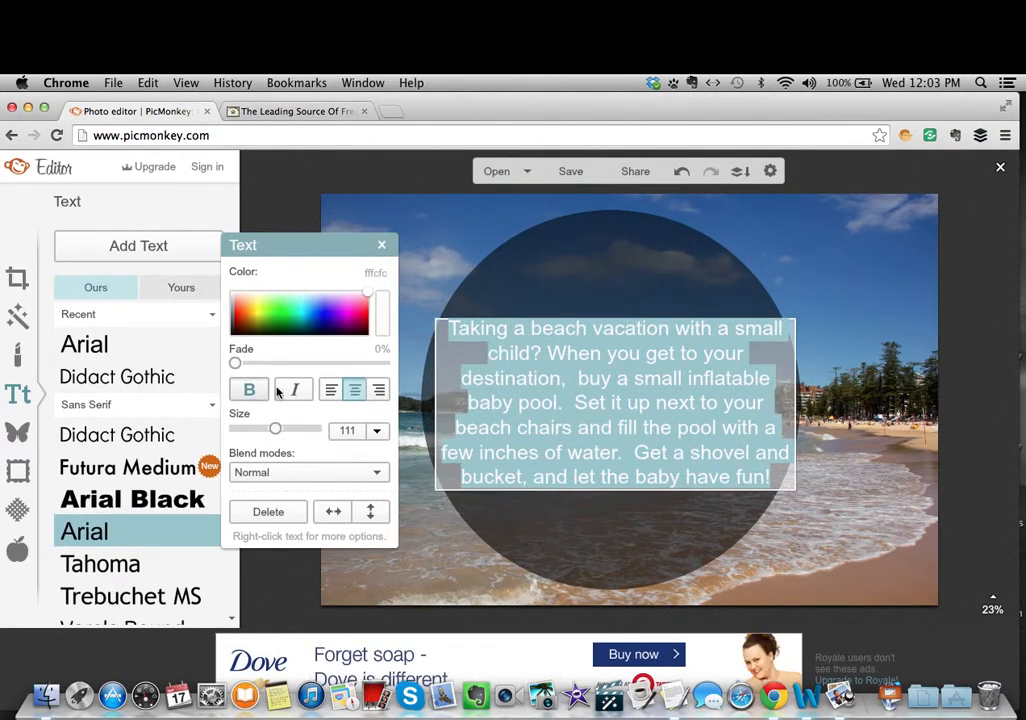
pyautogui.click(718, 418)
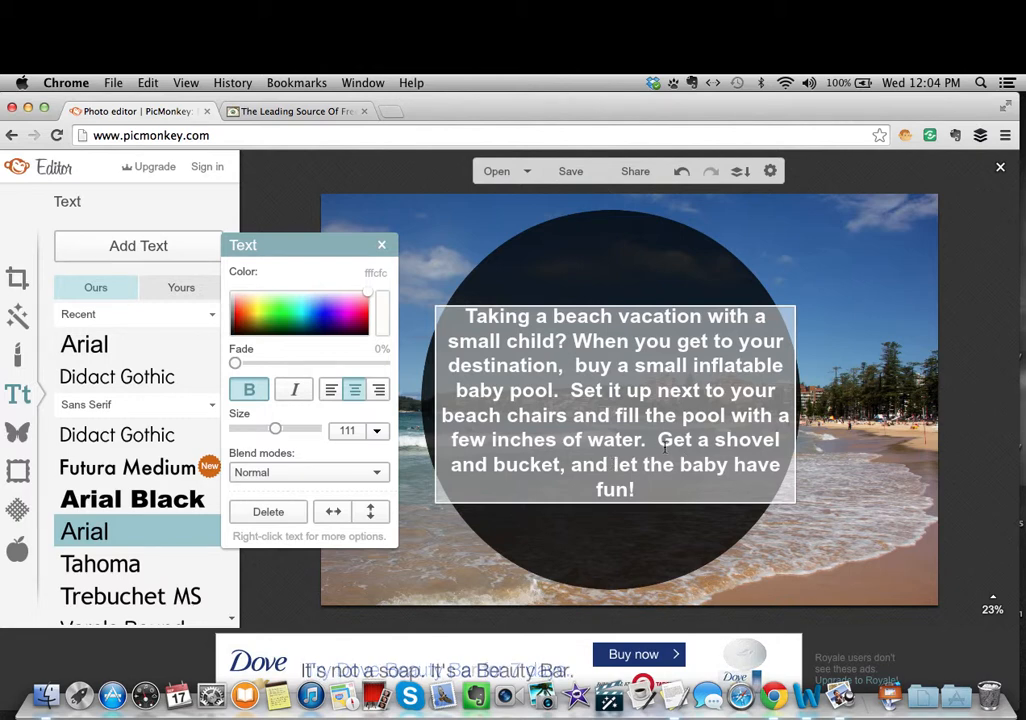
pyautogui.press('Return')
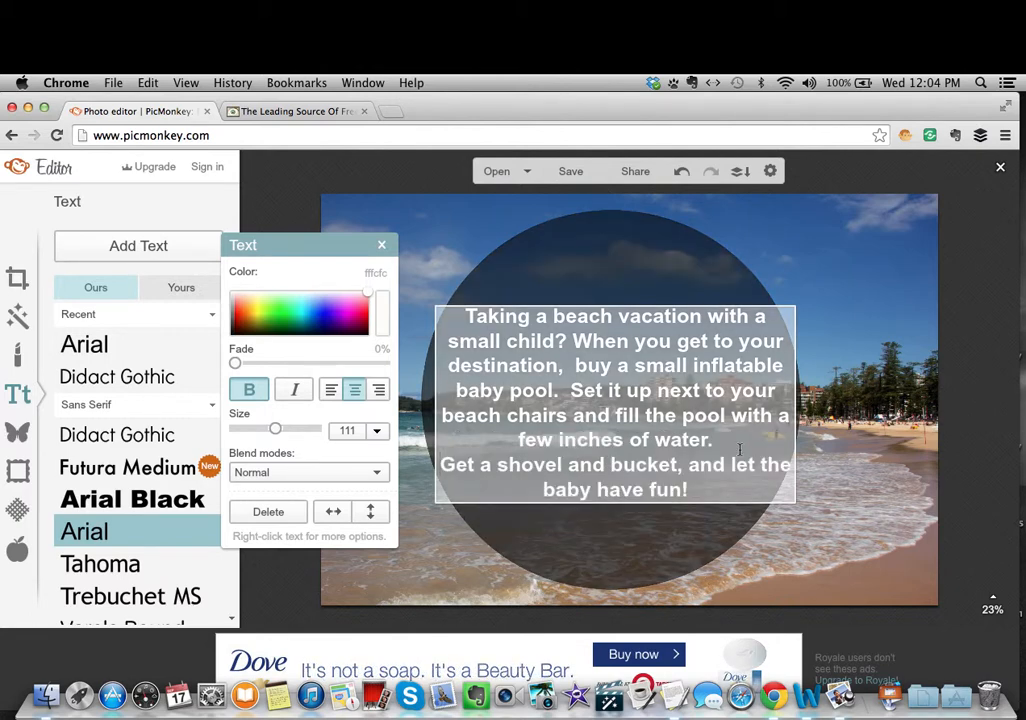
pyautogui.press('BackSpace')
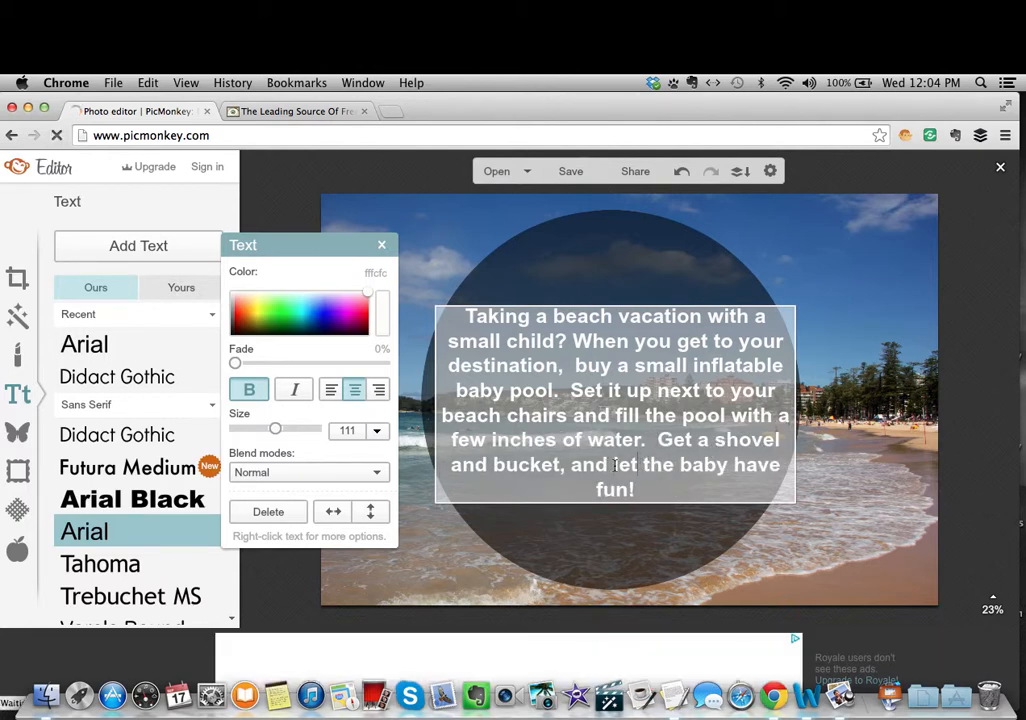
# Step: Insert line breaks before "let the baby", "Get a shovel" and "with a few", and move the paragraph slightly down in the circle
pyautogui.press('Return')
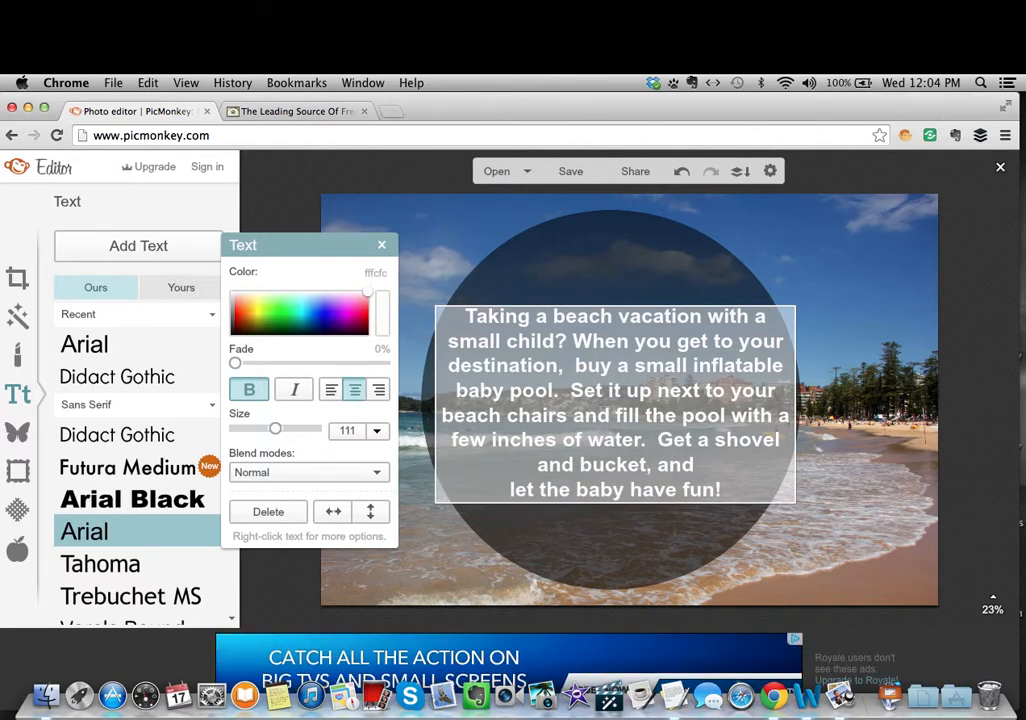
pyautogui.click(655, 440)
pyautogui.press('Return')
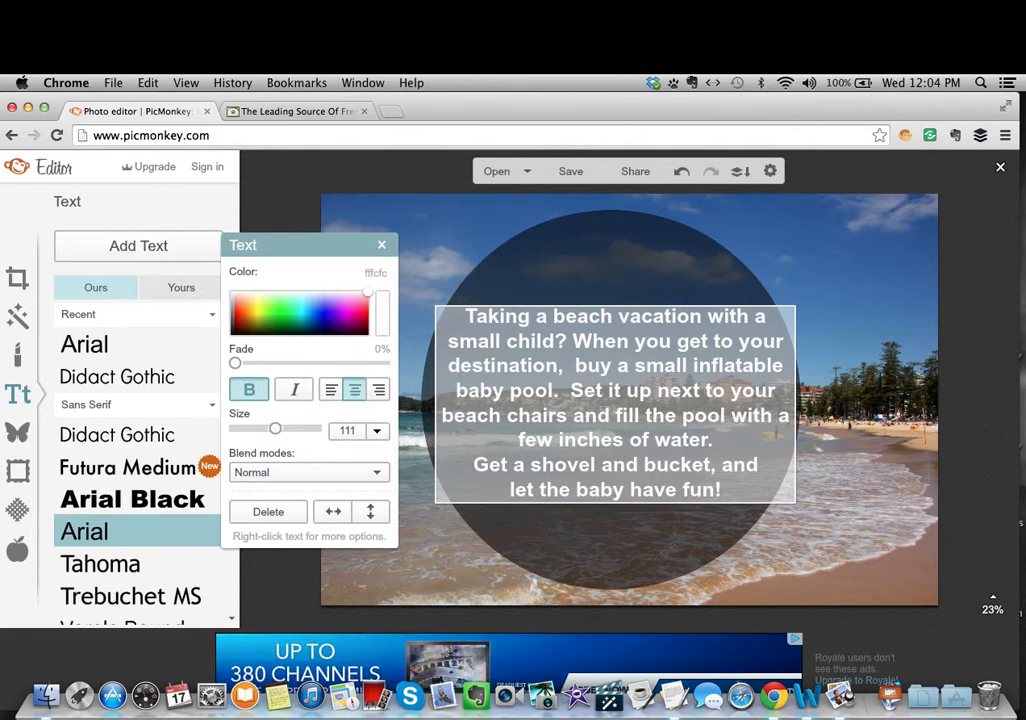
pyautogui.click(735, 415)
pyautogui.press('Return')
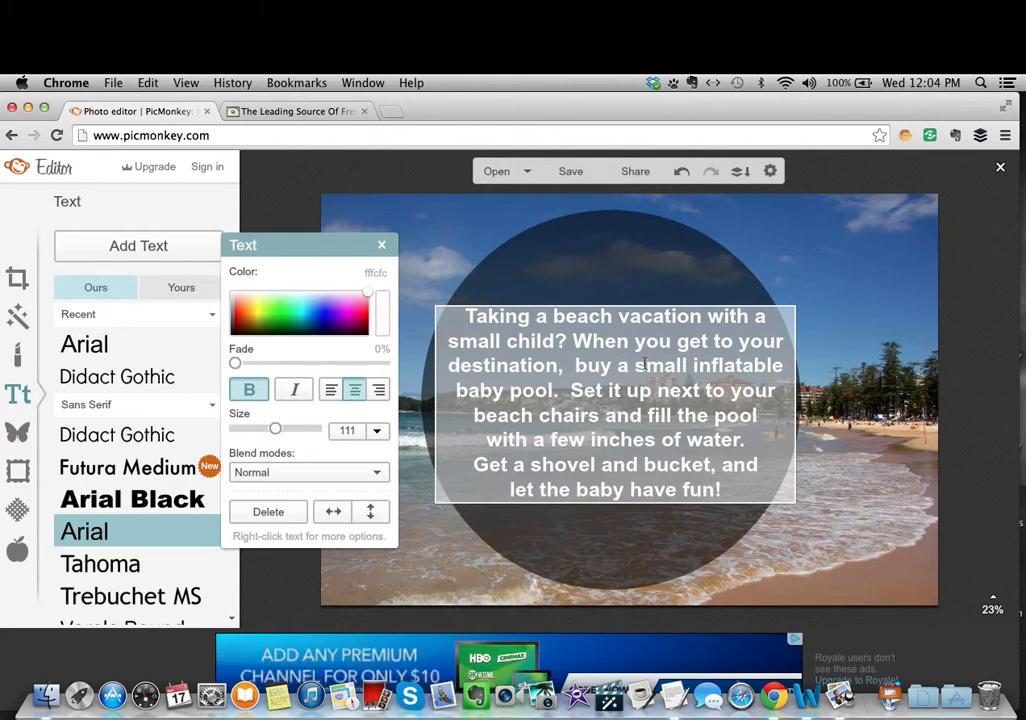
pyautogui.click(825, 448)
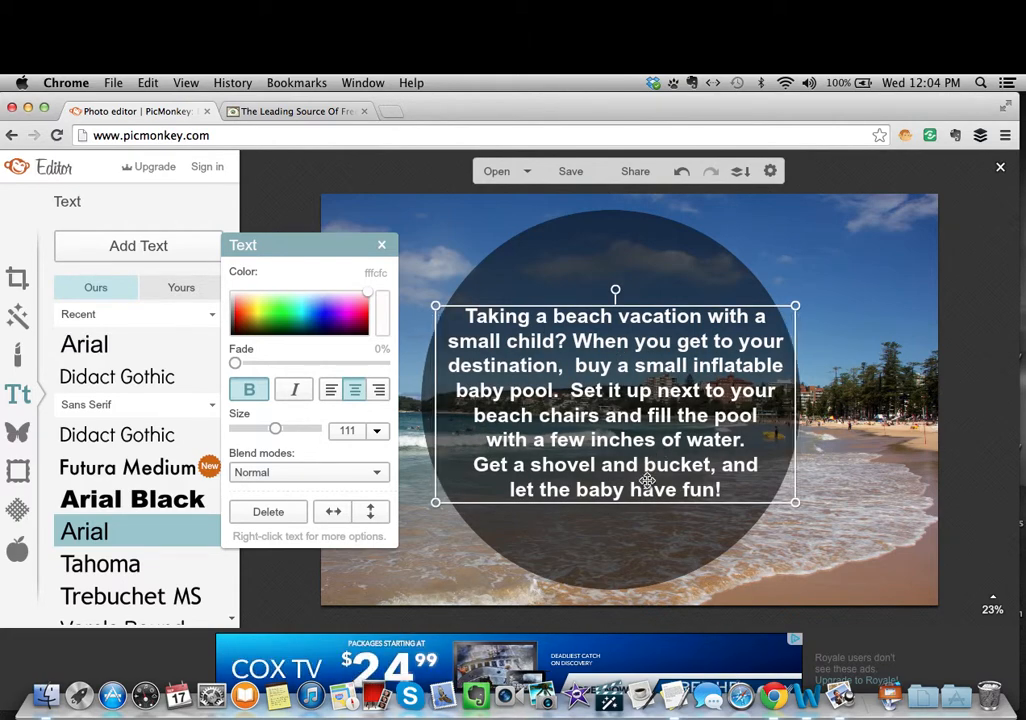
pyautogui.moveTo(647, 481); pyautogui.dragTo(647, 496)
pyautogui.click(848, 434)
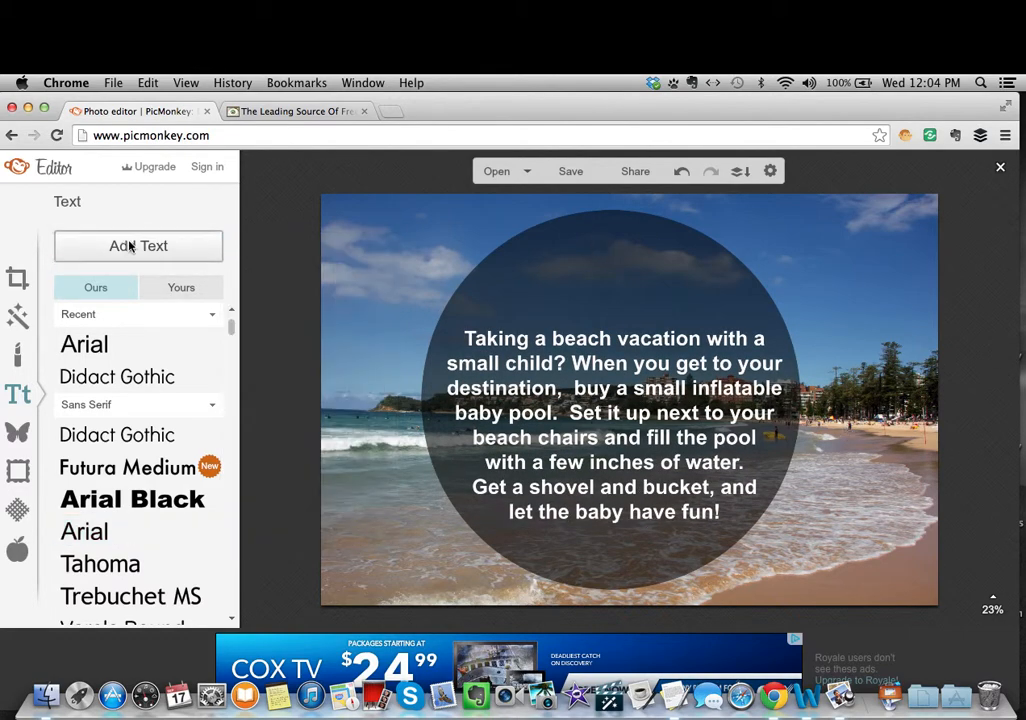
# Step: Add an Arial text box above the paragraph inside the circle and enter "Vacation Tip" in it
pyautogui.click(618, 270)
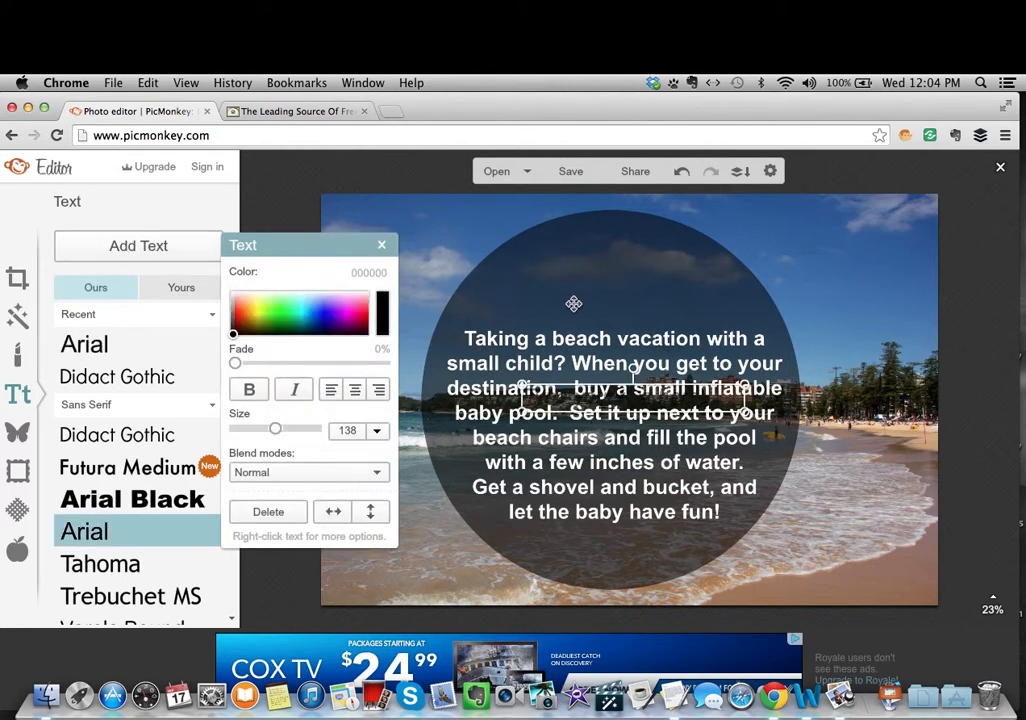
pyautogui.moveTo(614, 395); pyautogui.dragTo(599, 286)
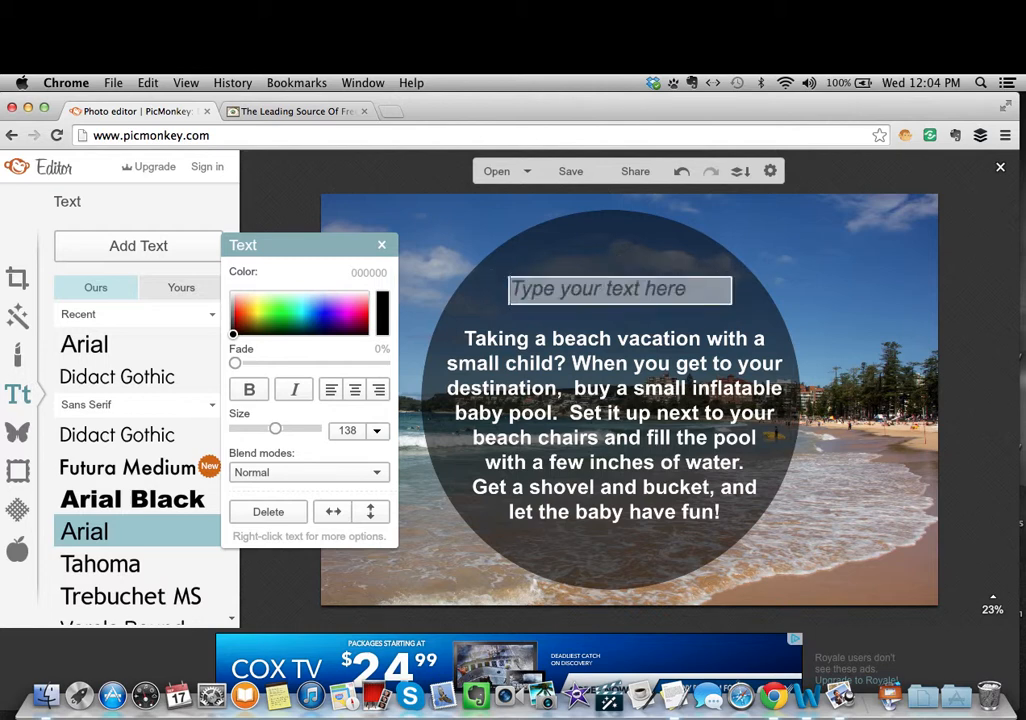
pyautogui.write('VAcatio')
pyautogui.press('BackSpace')
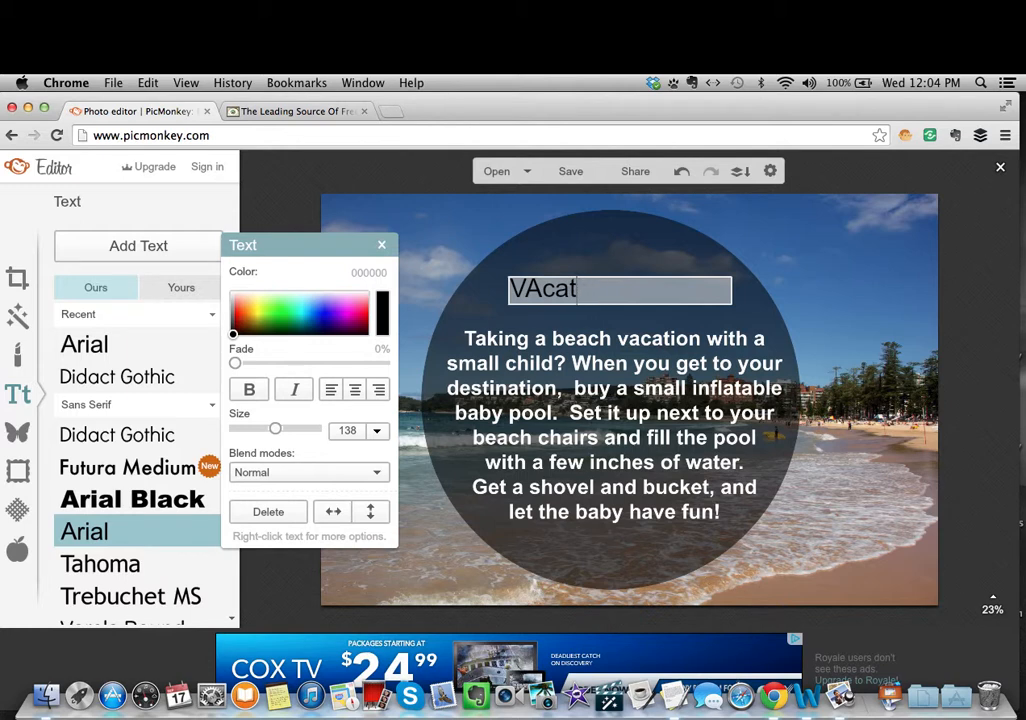
pyautogui.press('BackSpace')
pyautogui.press('BackSpace')
pyautogui.press('BackSpace')
pyautogui.press('BackSpace')
pyautogui.write('acation Tiip')
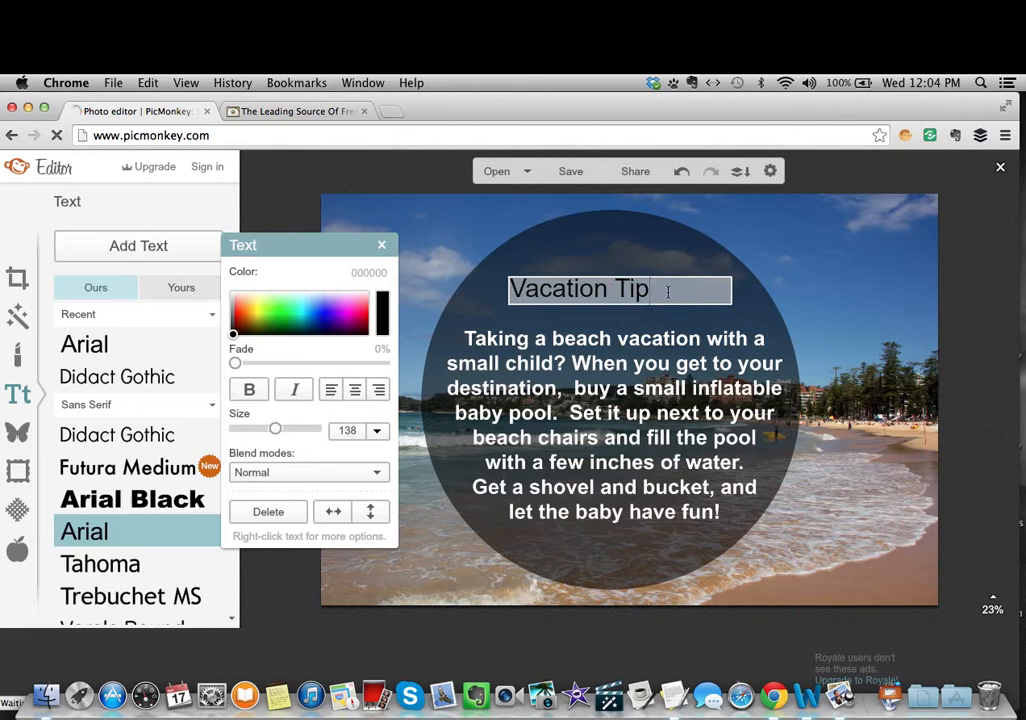
# Step: Center-align the "Vacation Tip" title and widen its text box on both sides so it sits centred over the paragraph
pyautogui.tripleClick(570, 290)
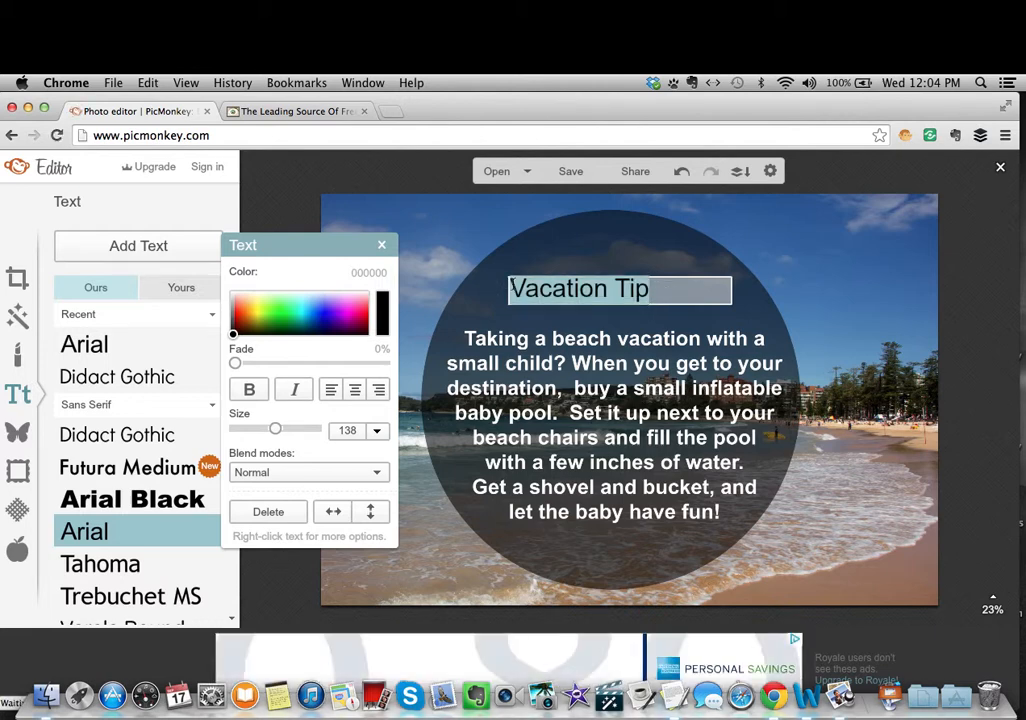
pyautogui.click(354, 389)
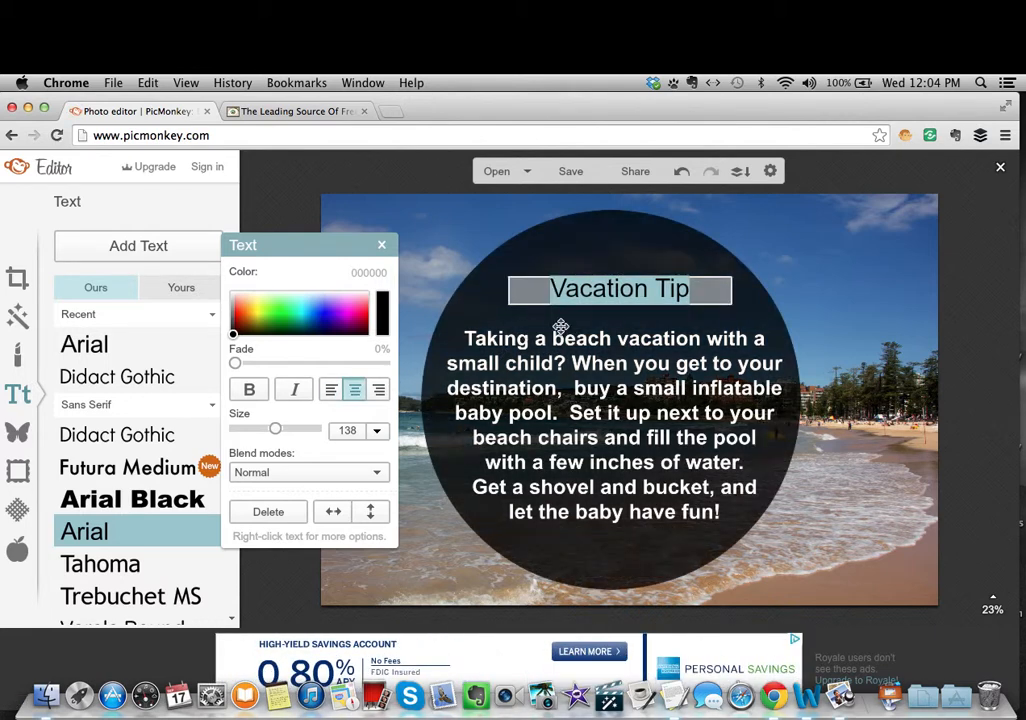
pyautogui.click(538, 293)
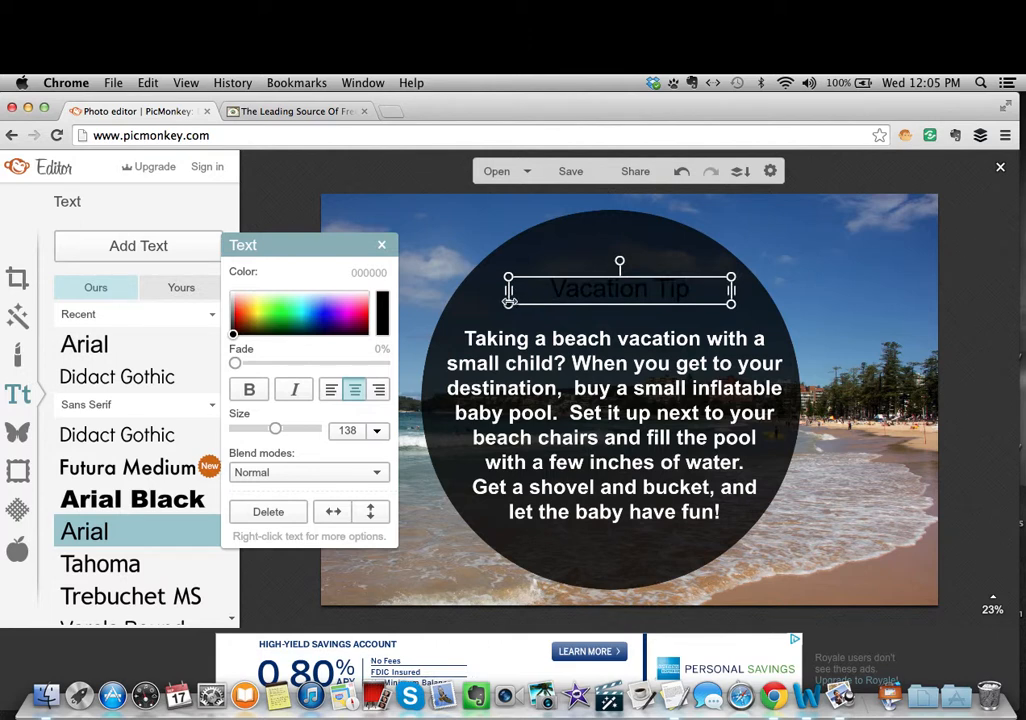
pyautogui.moveTo(509, 297); pyautogui.dragTo(481, 296)
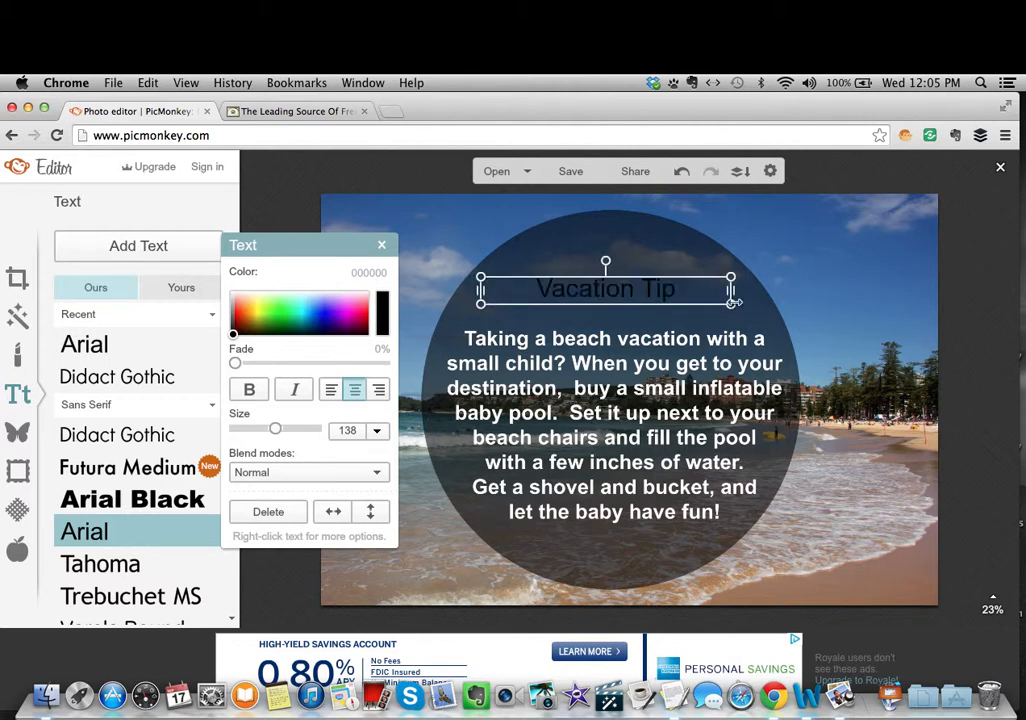
pyautogui.moveTo(746, 302)
pyautogui.mouseDown()
pyautogui.moveTo(760, 306)
pyautogui.moveTo(747, 300)
pyautogui.mouseUp()
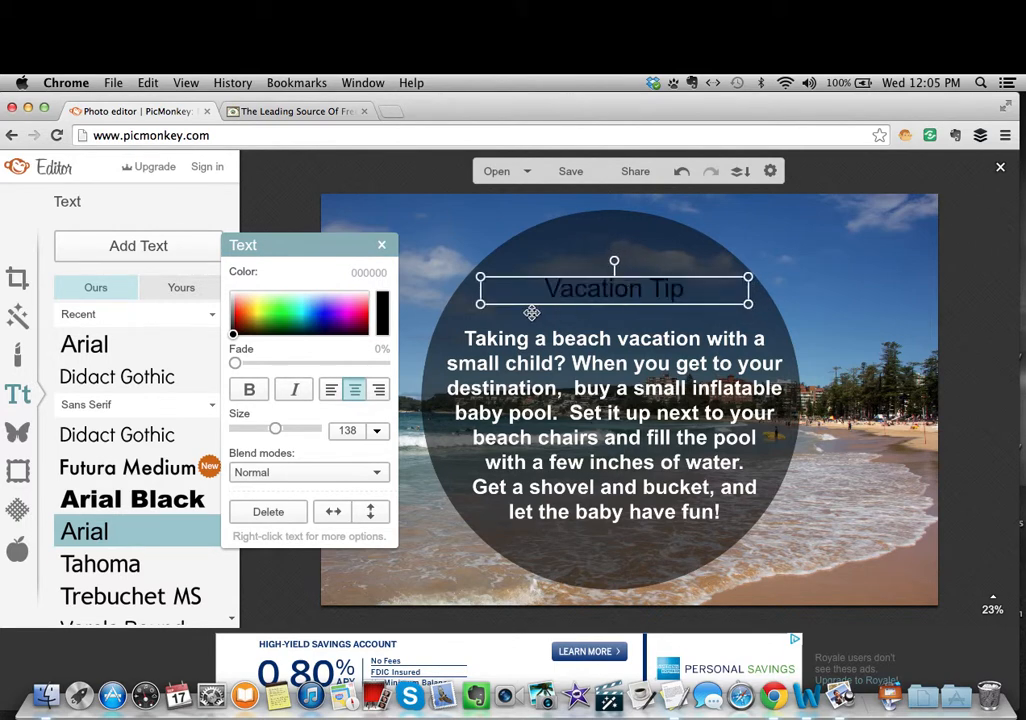
pyautogui.moveTo(474, 302)
pyautogui.mouseDown()
pyautogui.moveTo(462, 299)
pyautogui.moveTo(475, 297)
pyautogui.mouseUp()
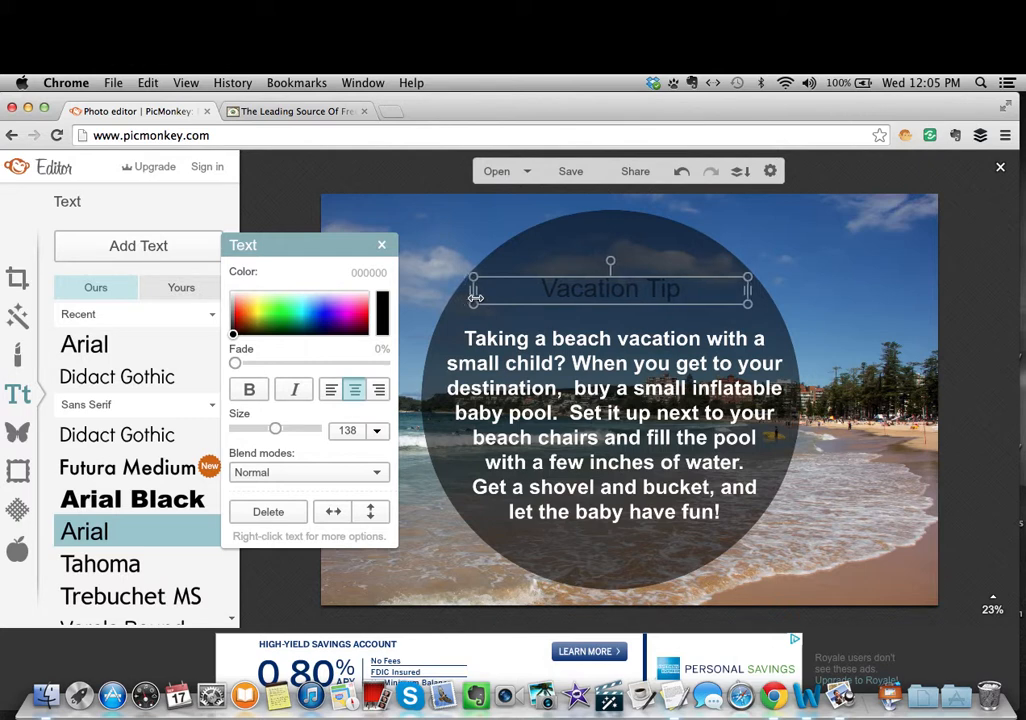
# Step: Select the whole "Vacation Tip" title and set its colour to turquoise 00e3f5
pyautogui.doubleClick(649, 284)
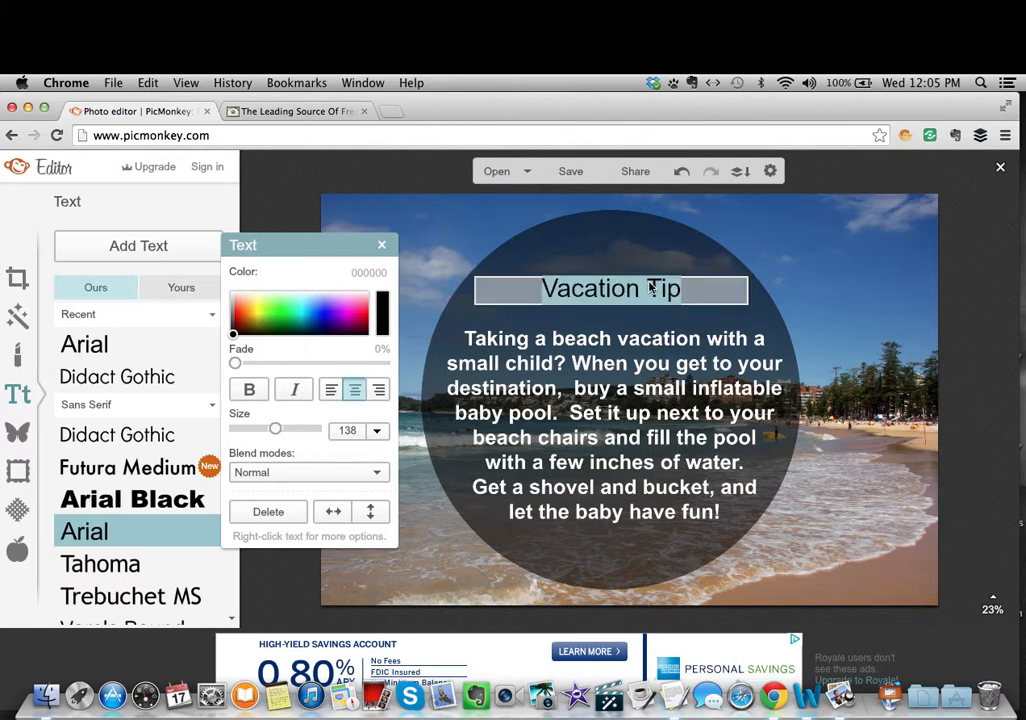
pyautogui.moveTo(684, 289); pyautogui.dragTo(536, 284)
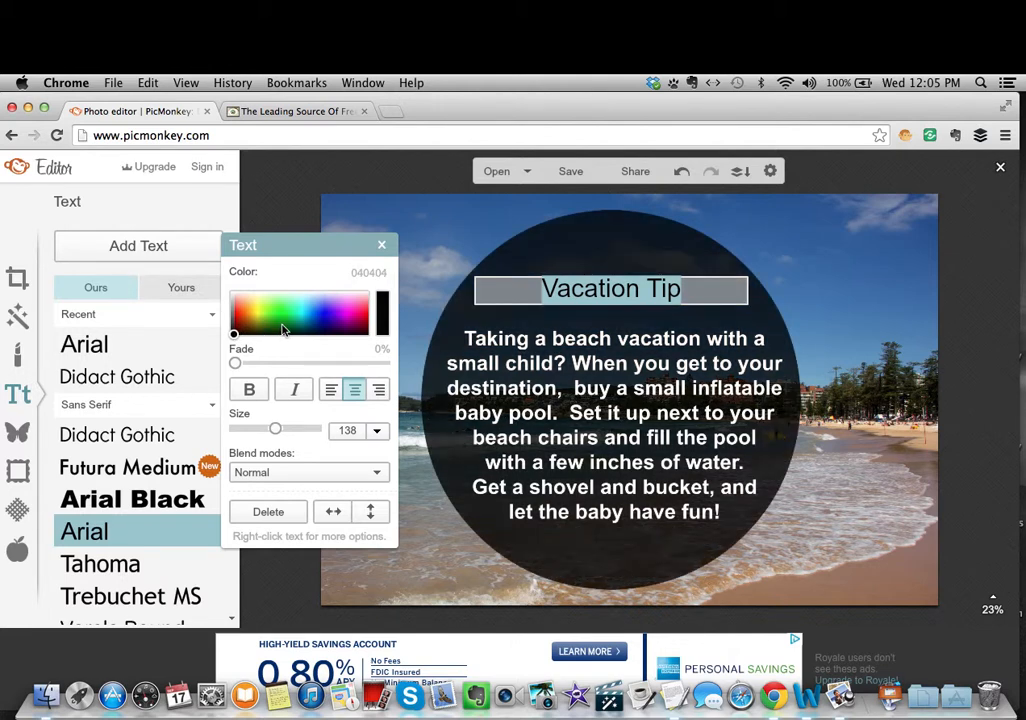
pyautogui.click(242, 337)
pyautogui.click(237, 328)
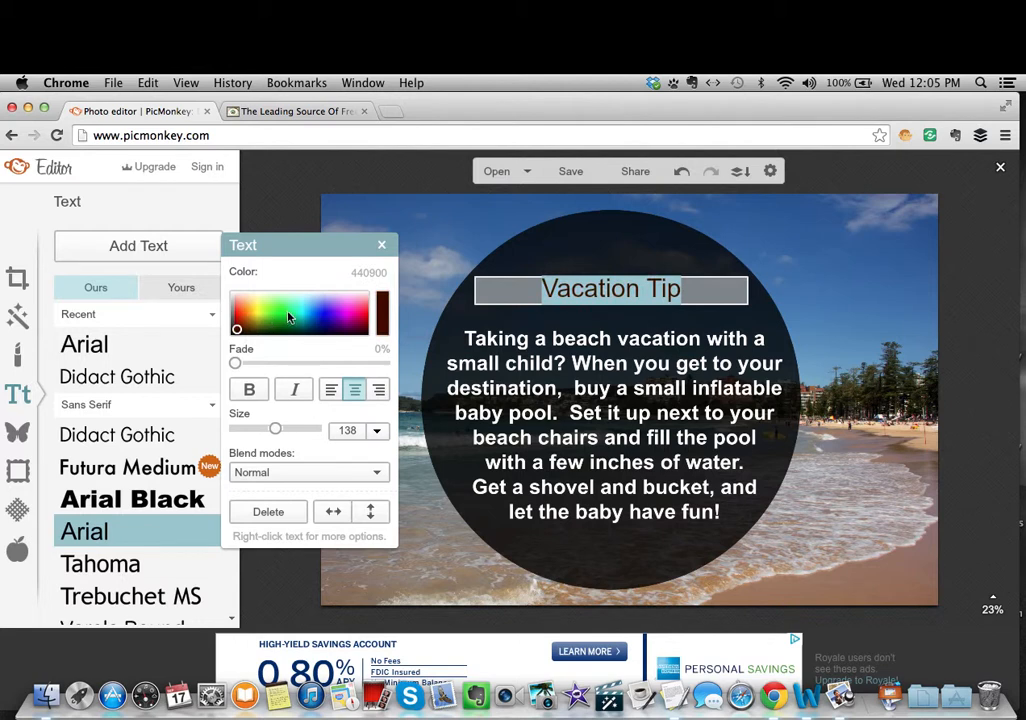
pyautogui.click(237, 332)
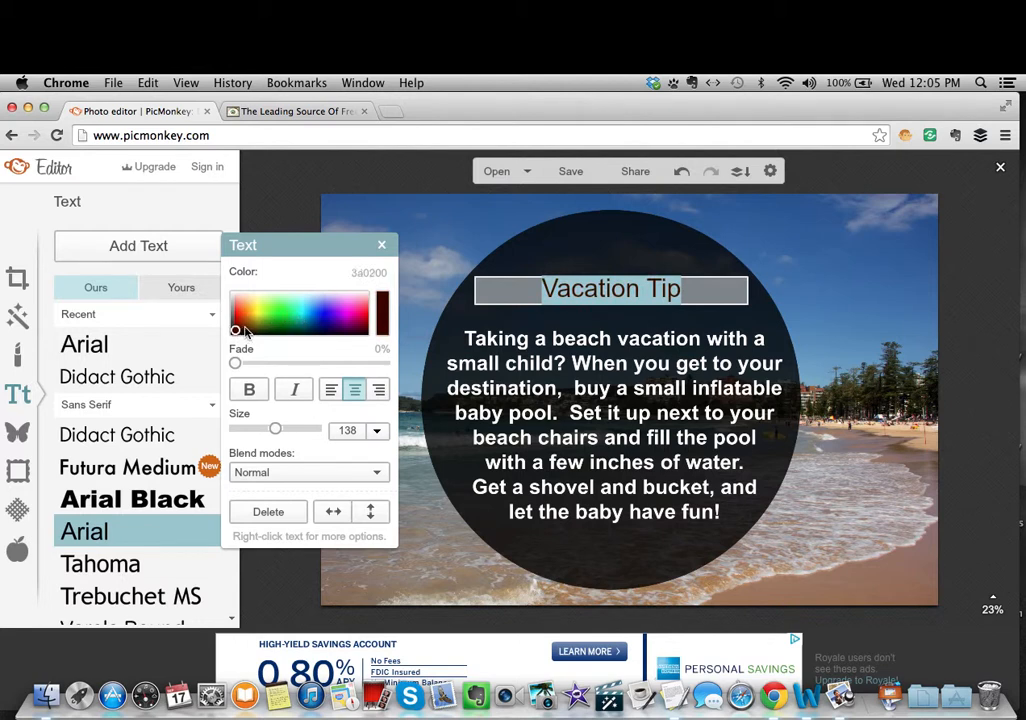
pyautogui.click(304, 318)
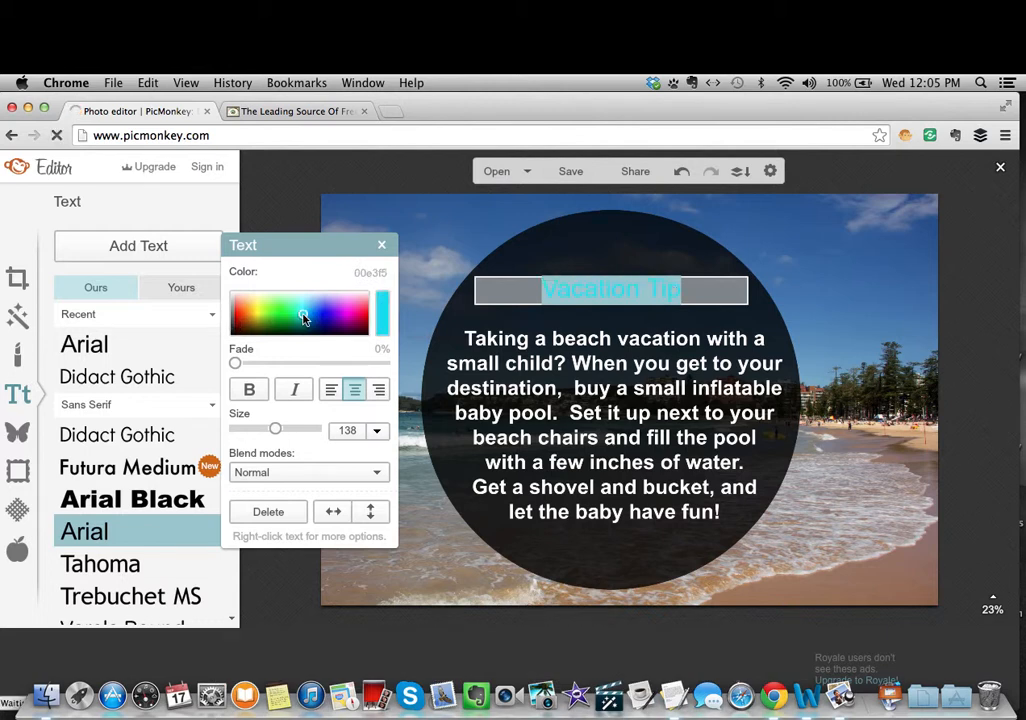